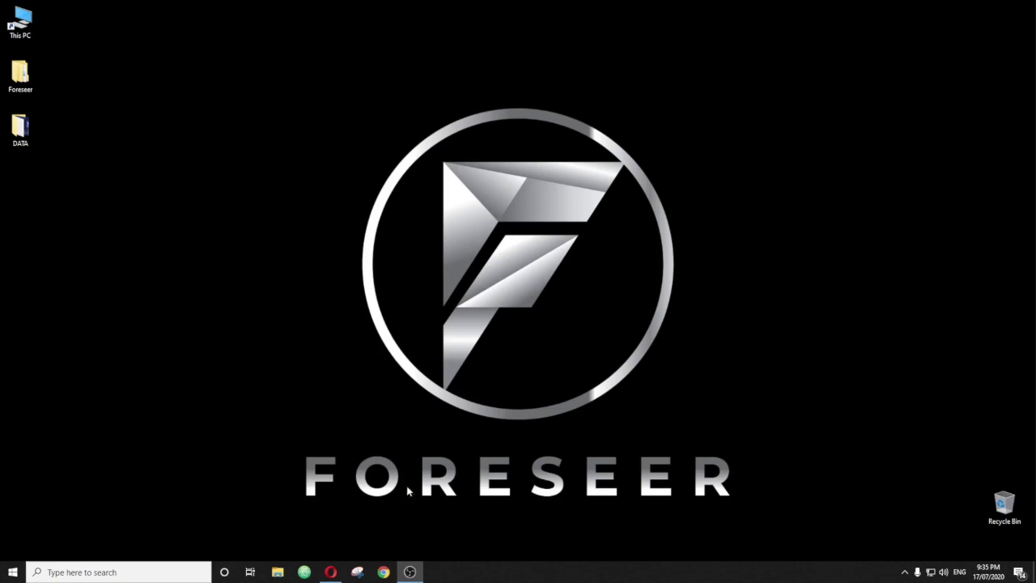
- Restore the Stacked dashboard and scroll to the two ETH/USD Long signals in Trade Bots
click(330, 574)
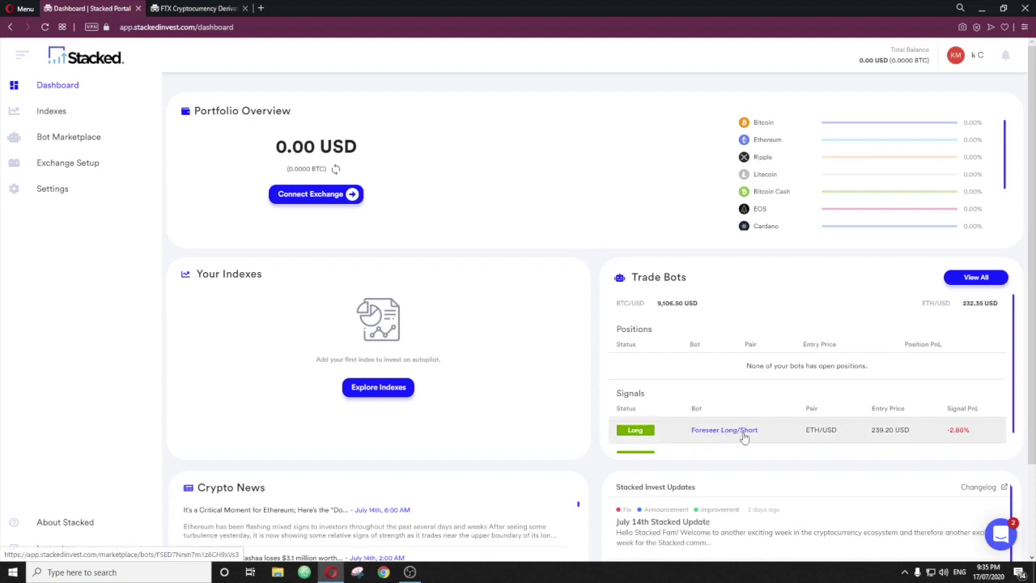
scroll(744, 438, down, 1)
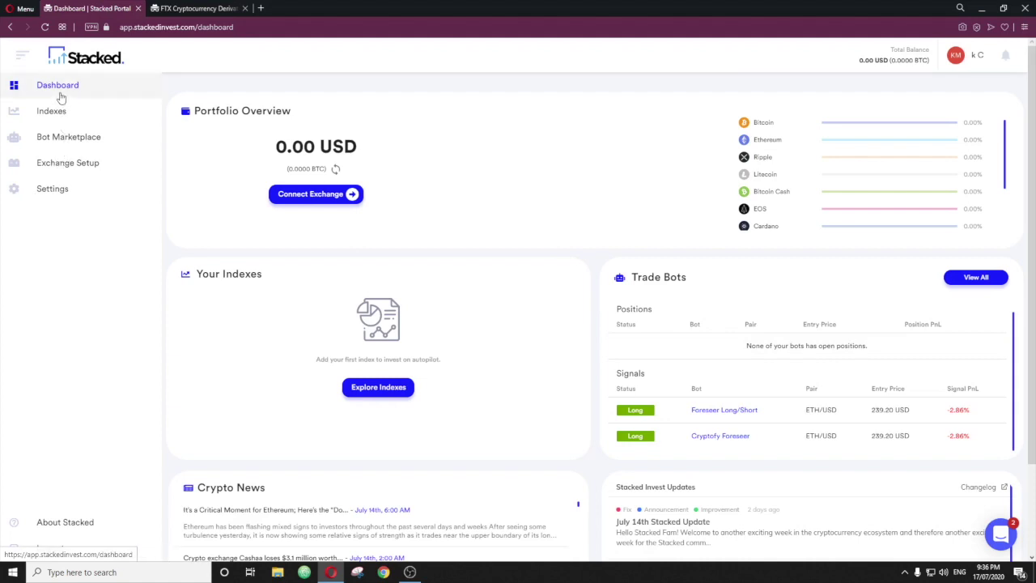
- On the Exchange Setup page, begin a new exchange connection with FTX selected
click(58, 167)
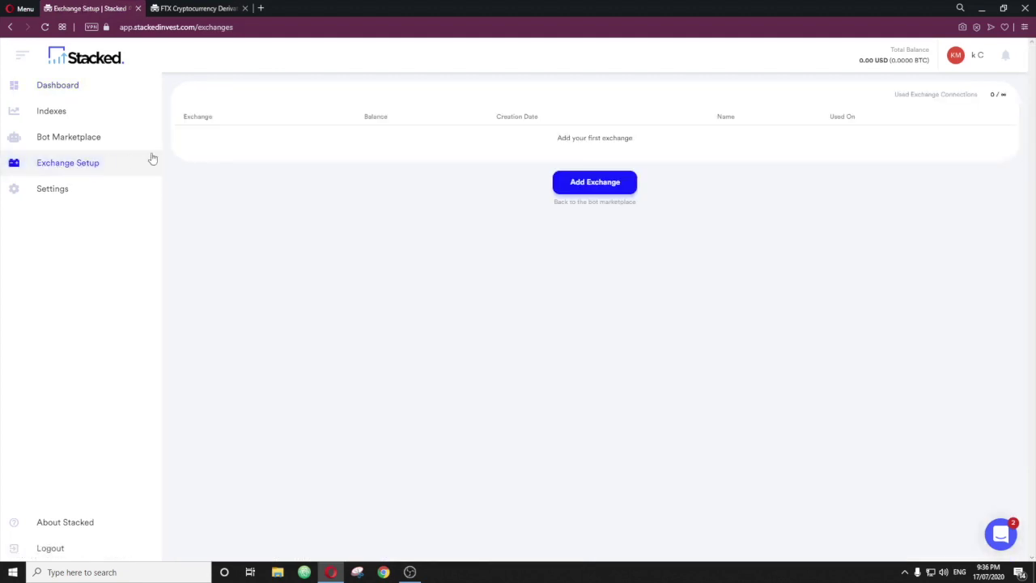
click(589, 190)
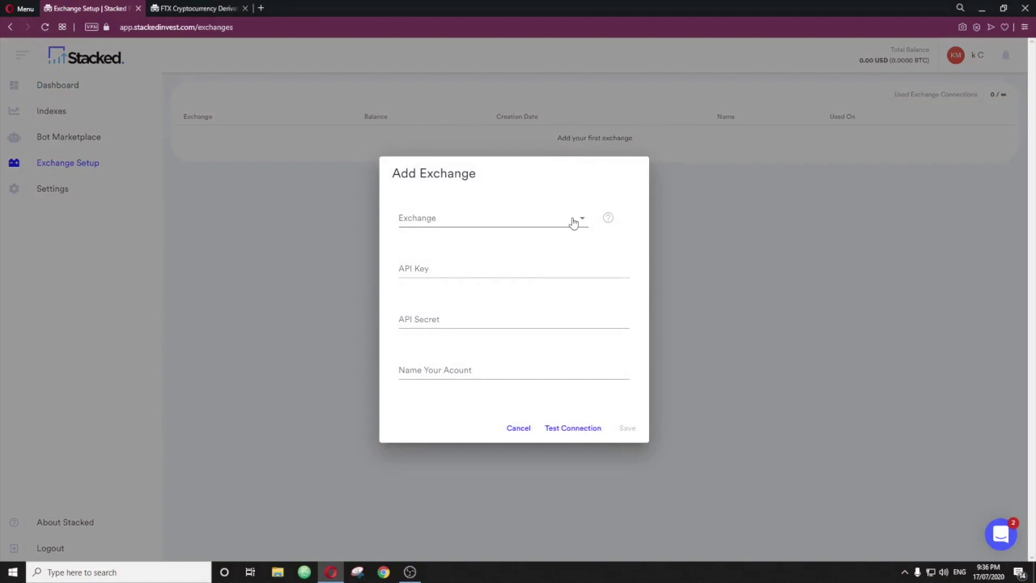
click(576, 220)
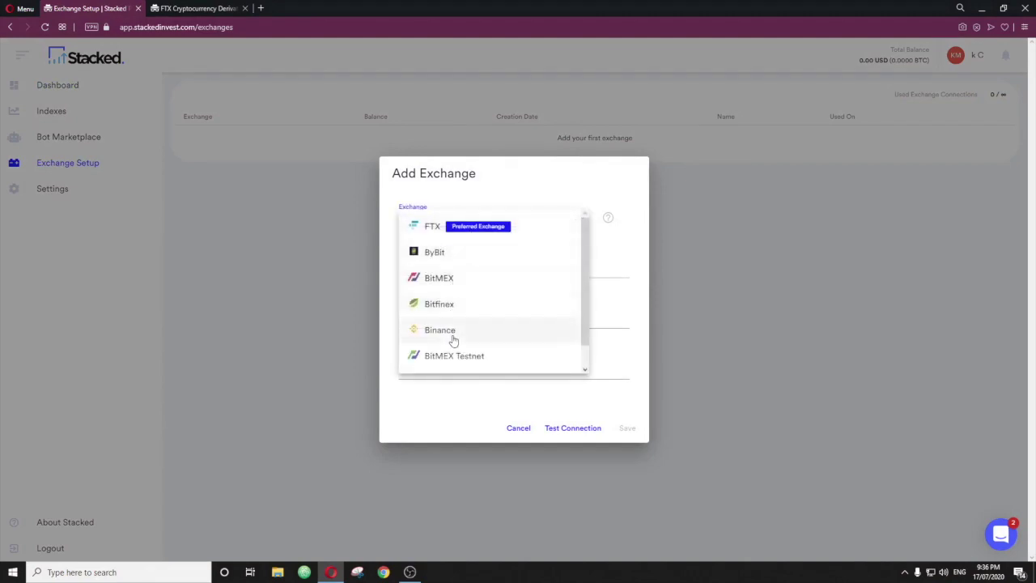
scroll(452, 333, down, 1)
scroll(453, 337, up, 1)
click(432, 230)
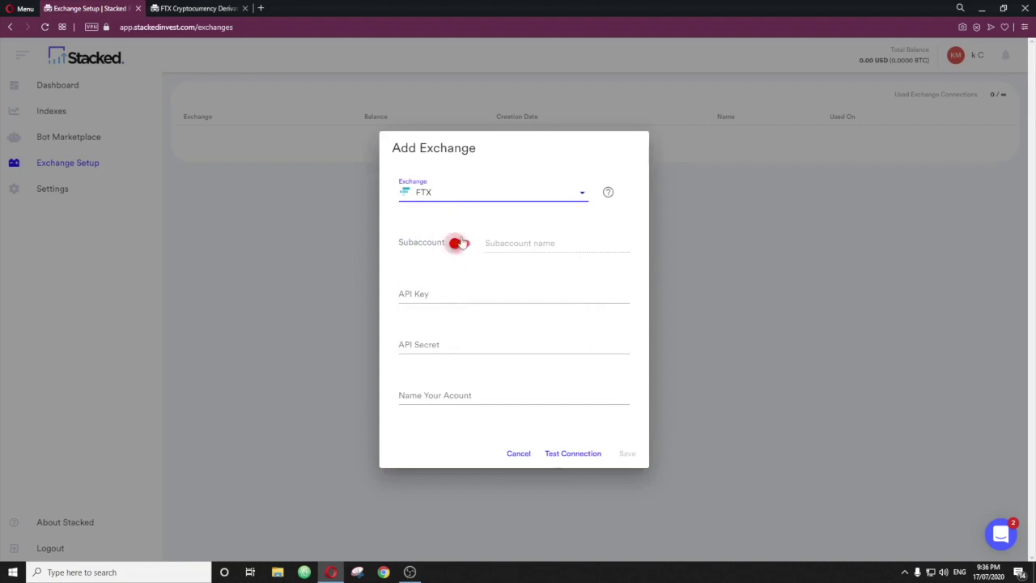
- In FTX account settings, create a new trading API key and copy it
click(196, 10)
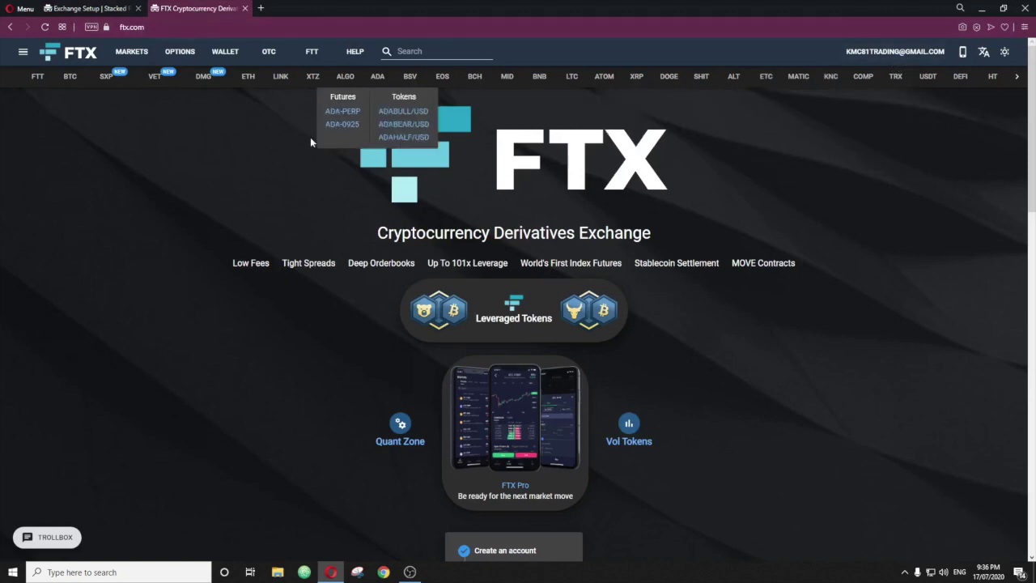
click(898, 57)
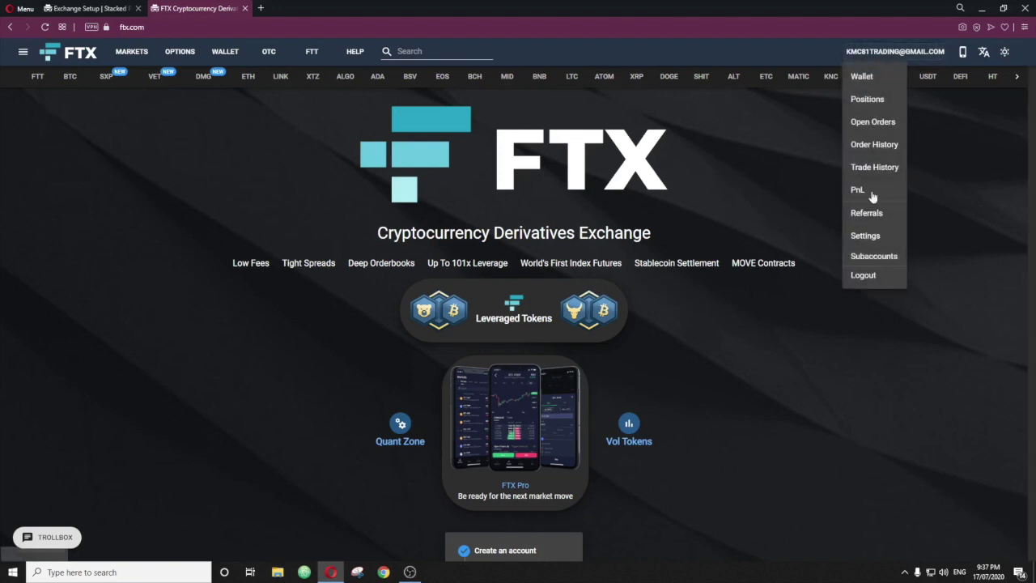
click(863, 243)
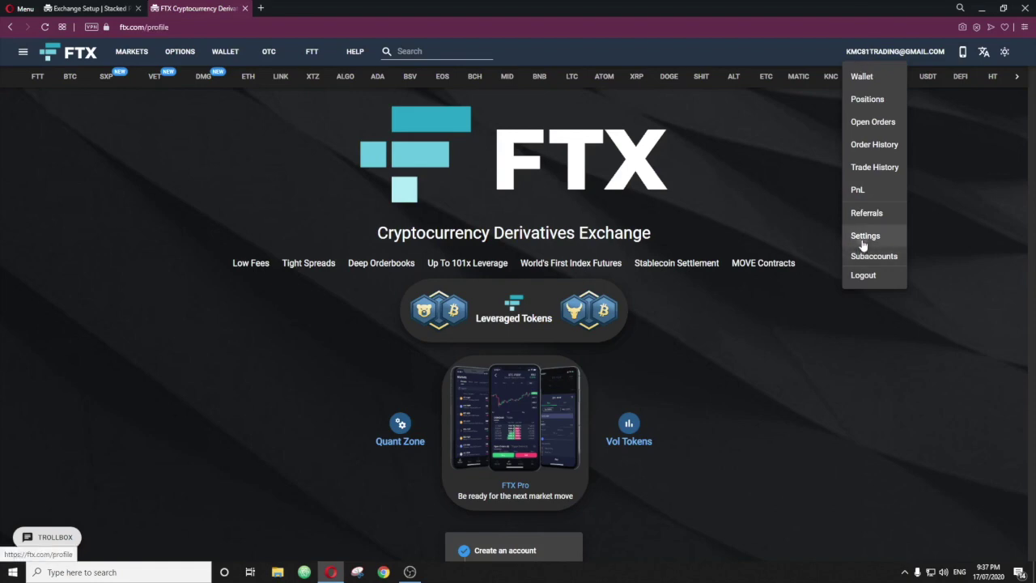
scroll(444, 388, down, 7)
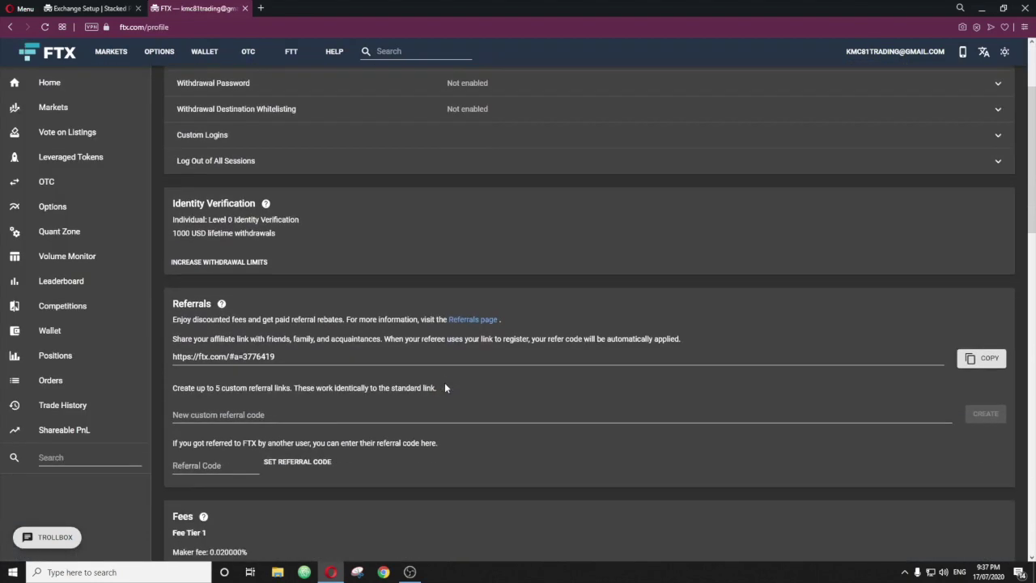
scroll(444, 388, down, 2)
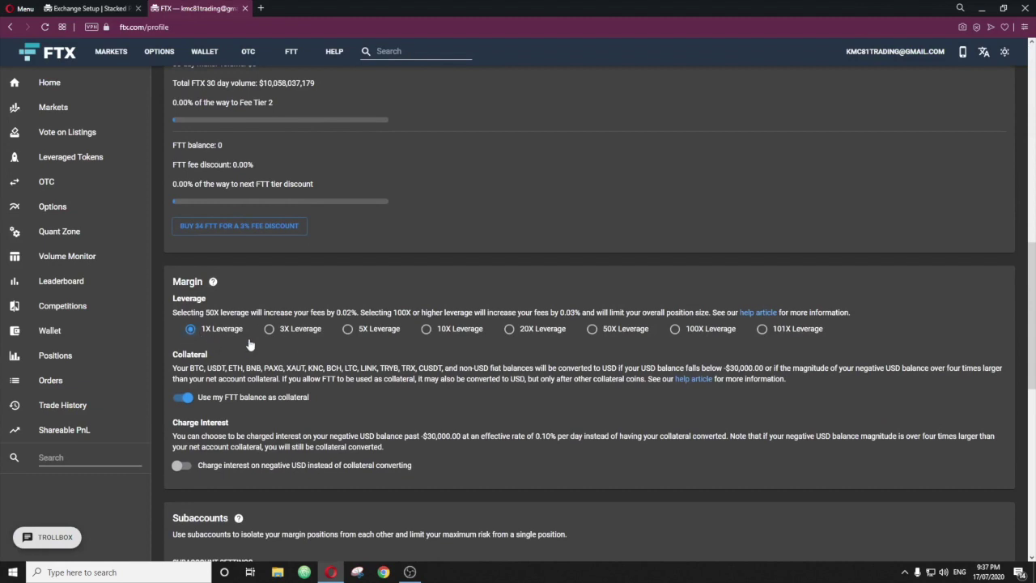
scroll(250, 344, down, 1)
scroll(250, 345, down, 3)
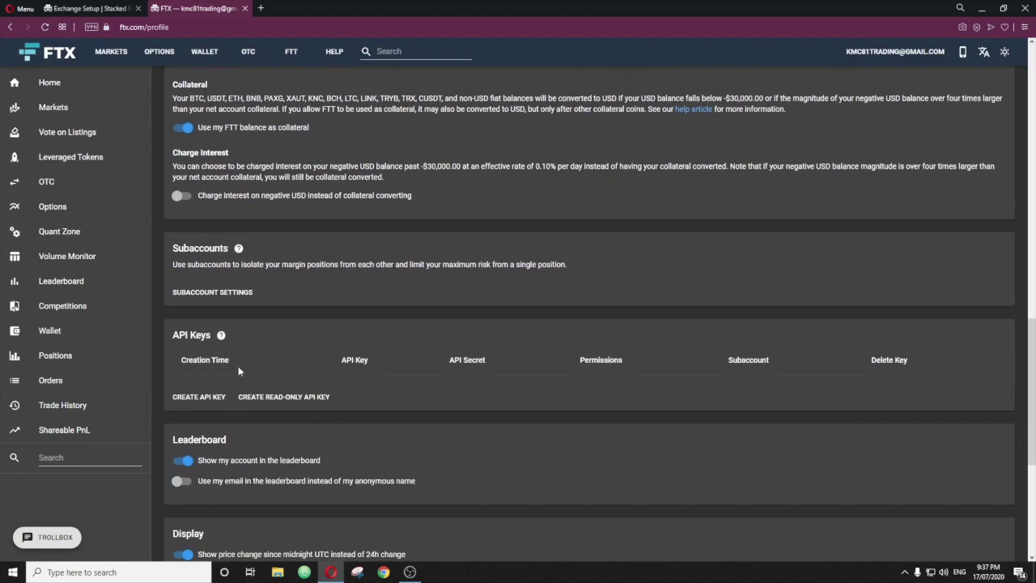
click(208, 398)
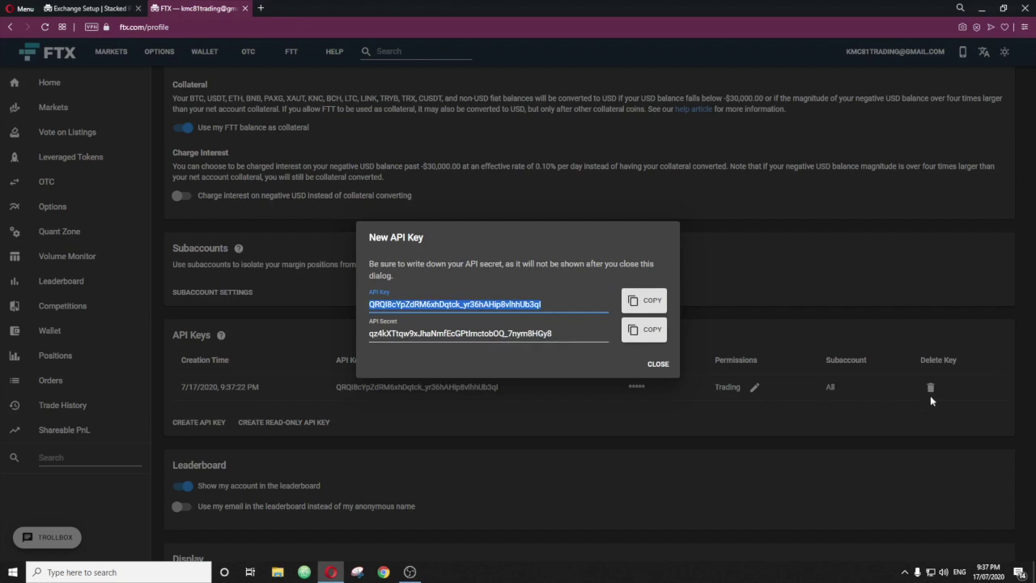
click(630, 309)
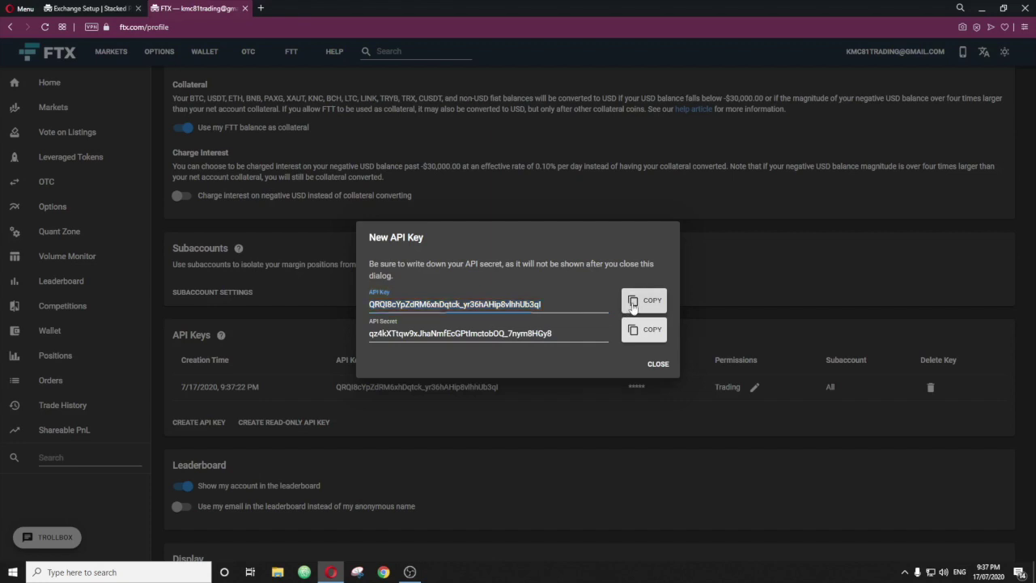
click(74, 13)
- Paste the FTX API key and API secret into the Add Exchange form
click(454, 292)
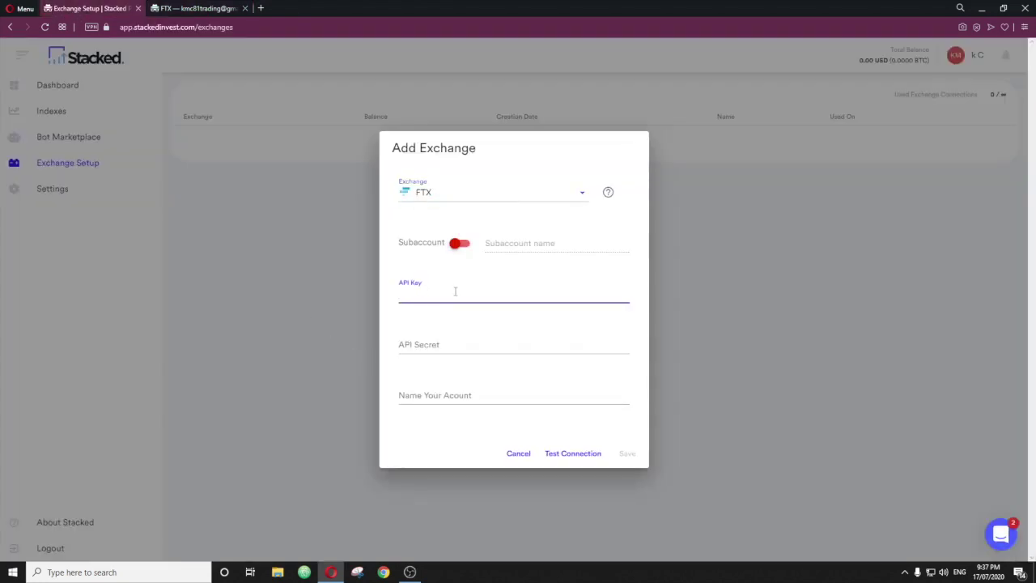
key(ctrl+v)
click(175, 8)
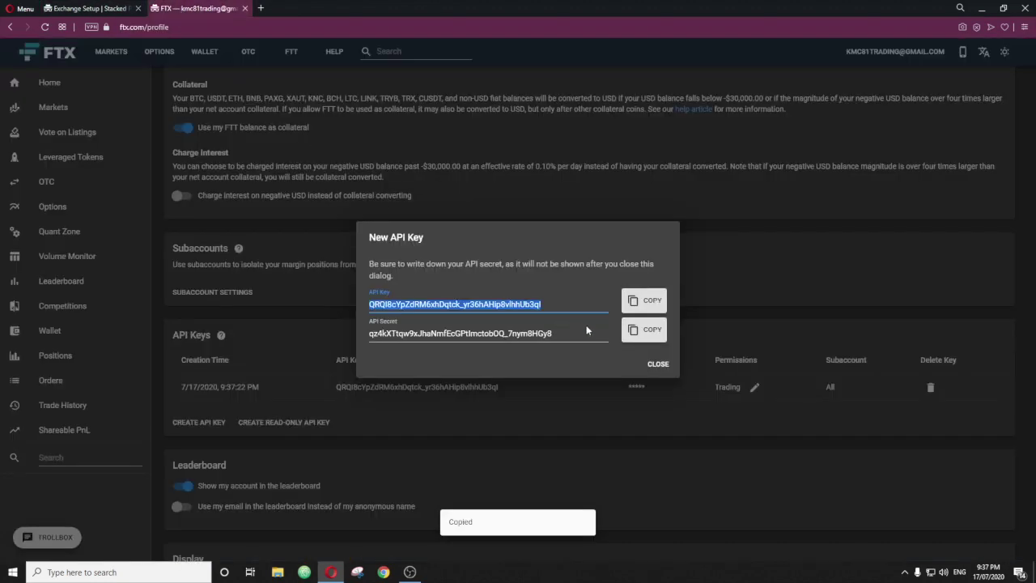
click(643, 329)
click(87, 9)
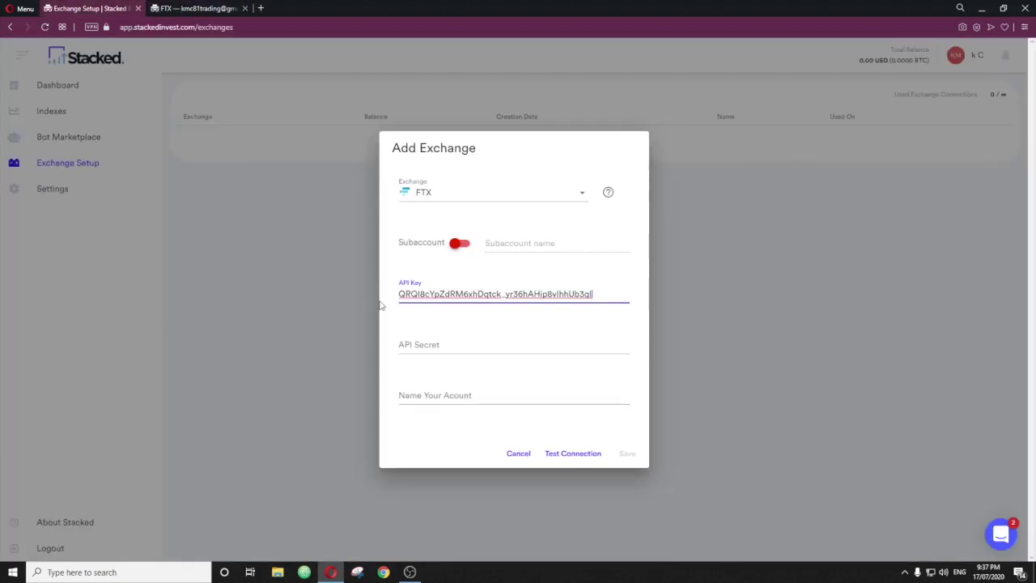
click(400, 346)
key(ctrl+v)
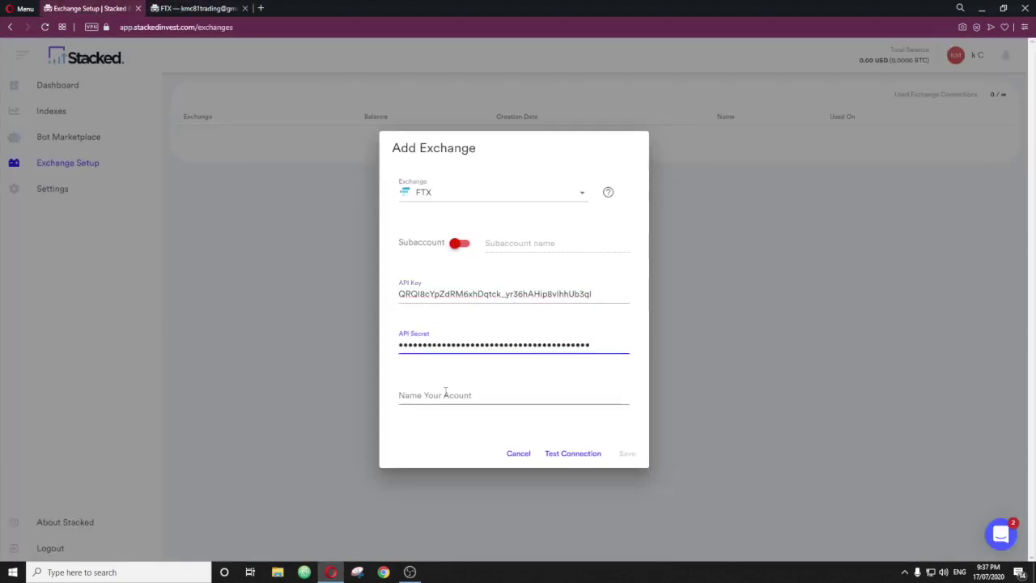
- Name the account FORESEER, test the FTX connection, and save it
click(445, 393)
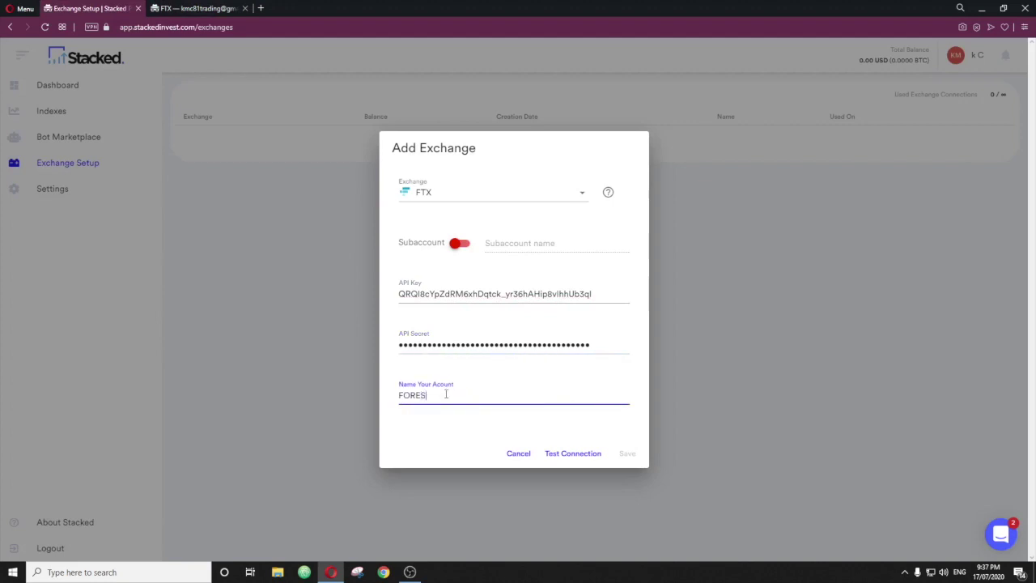
click(579, 455)
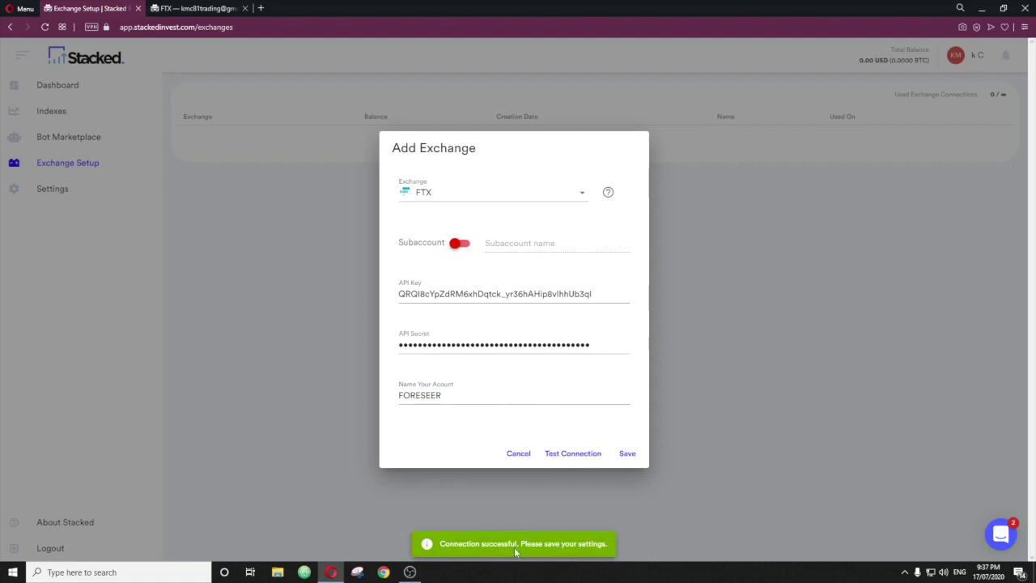
click(629, 453)
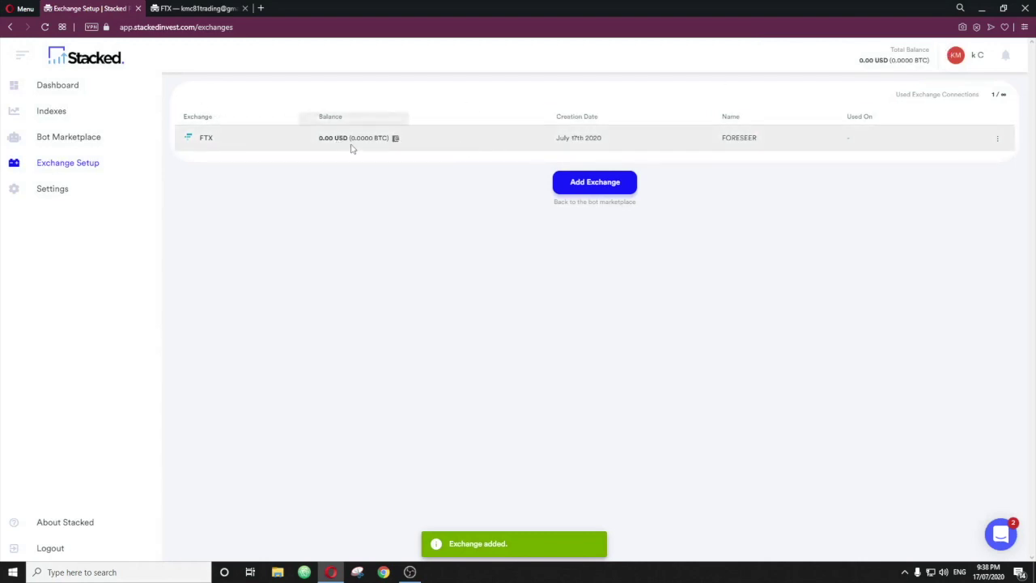
- Go to the Bot Marketplace and open the Foreseer Long/Short bot's page
mouse_move(365, 136)
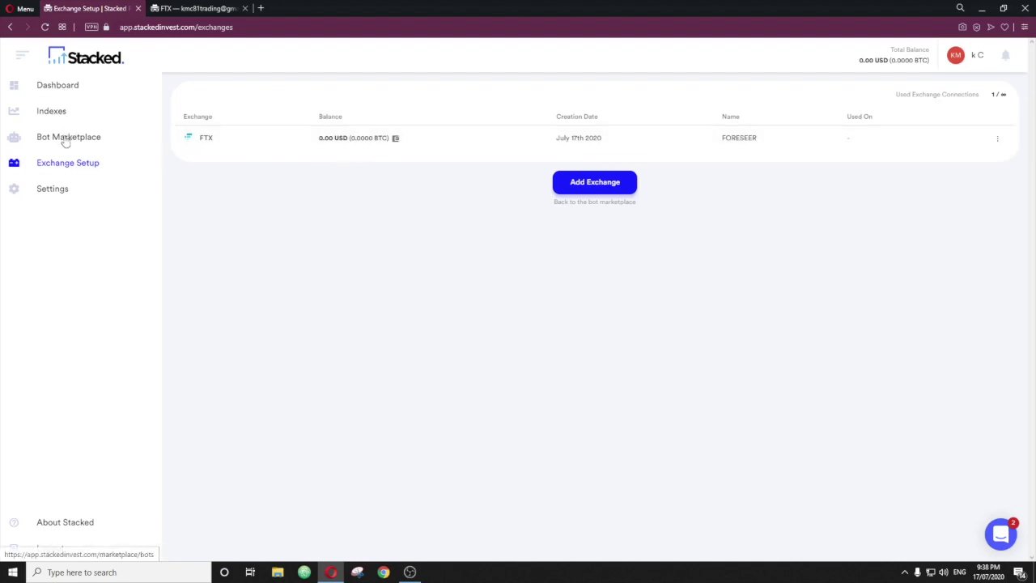
click(62, 87)
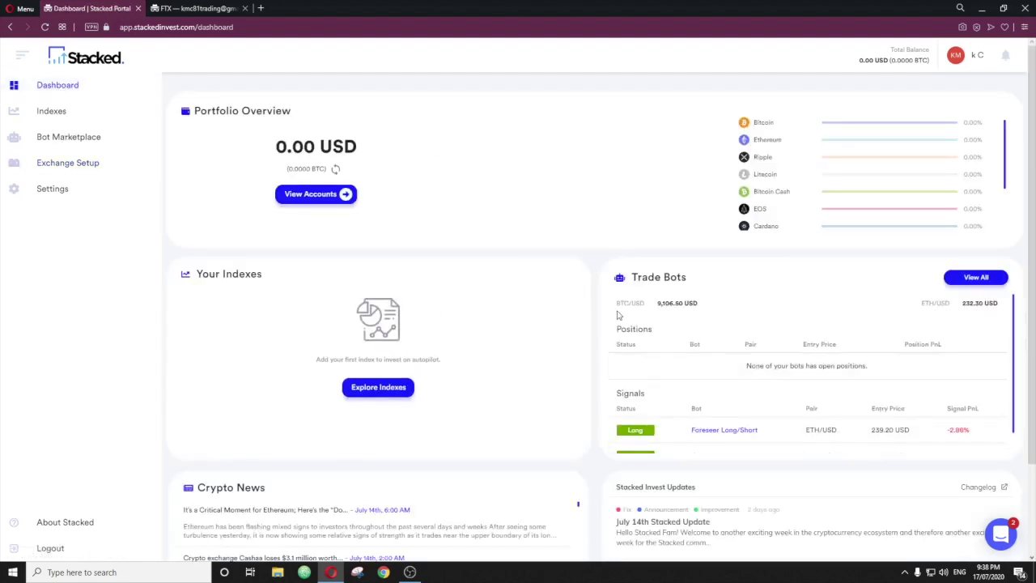
click(64, 141)
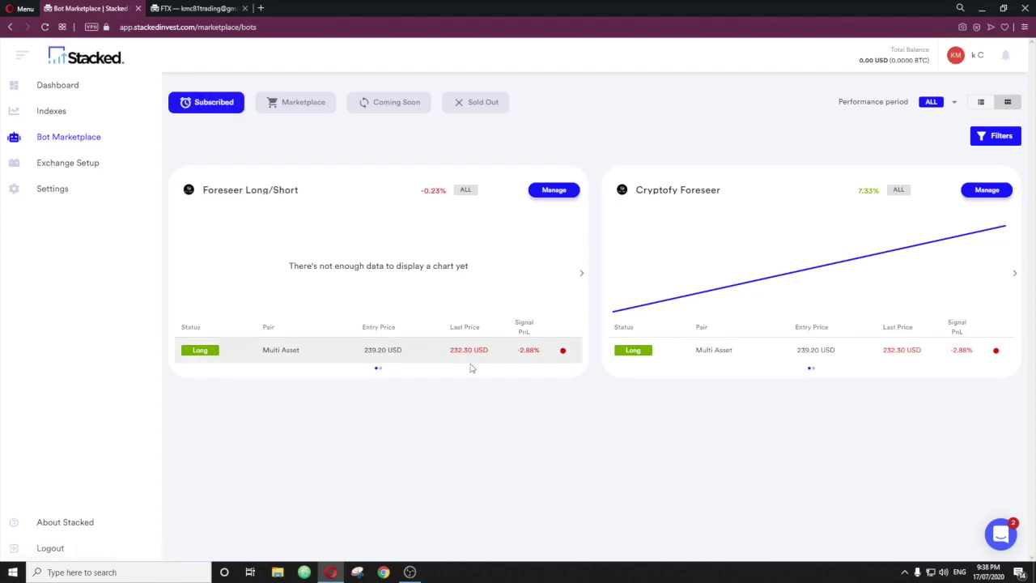
drag(304, 193, 199, 189)
click(209, 208)
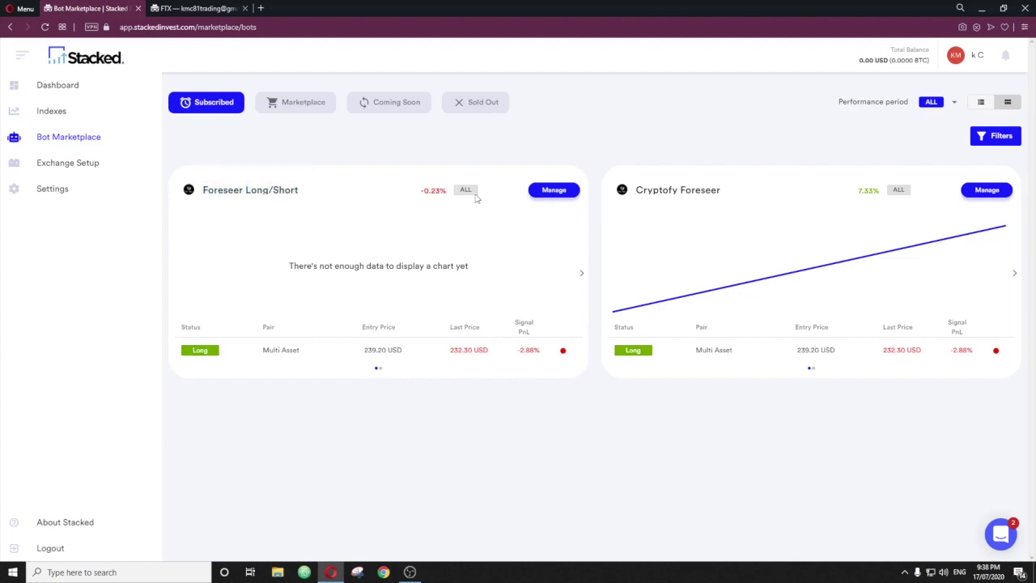
click(556, 194)
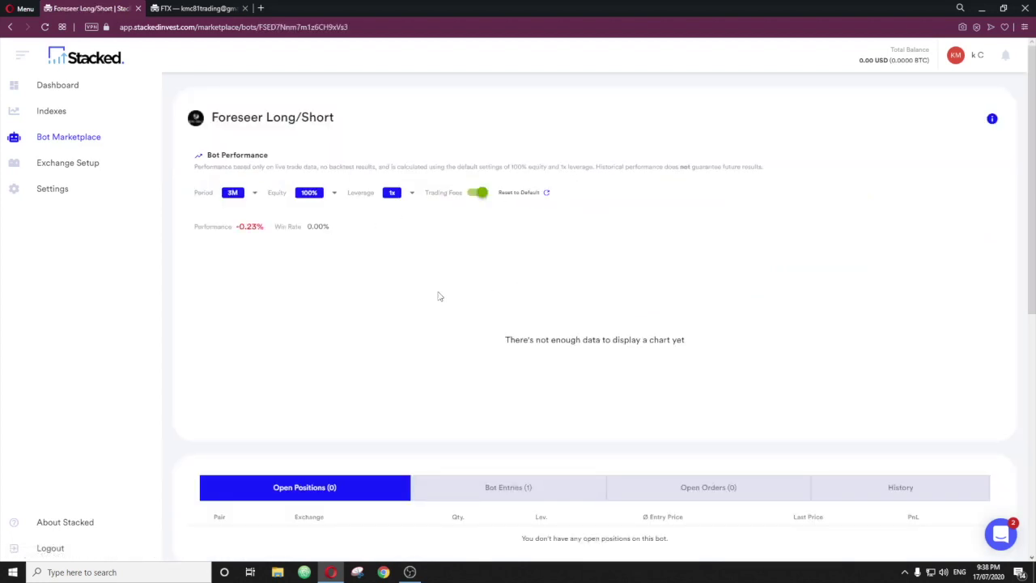
- Select the FTX FORESEER exchange for the bot and turn Notifications Only off
scroll(375, 286, down, 4)
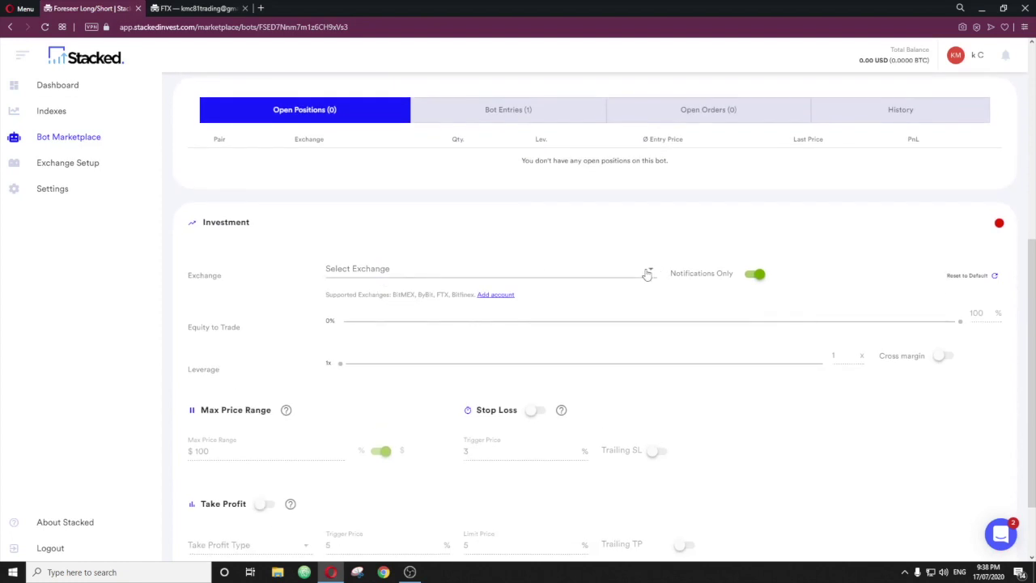
click(648, 274)
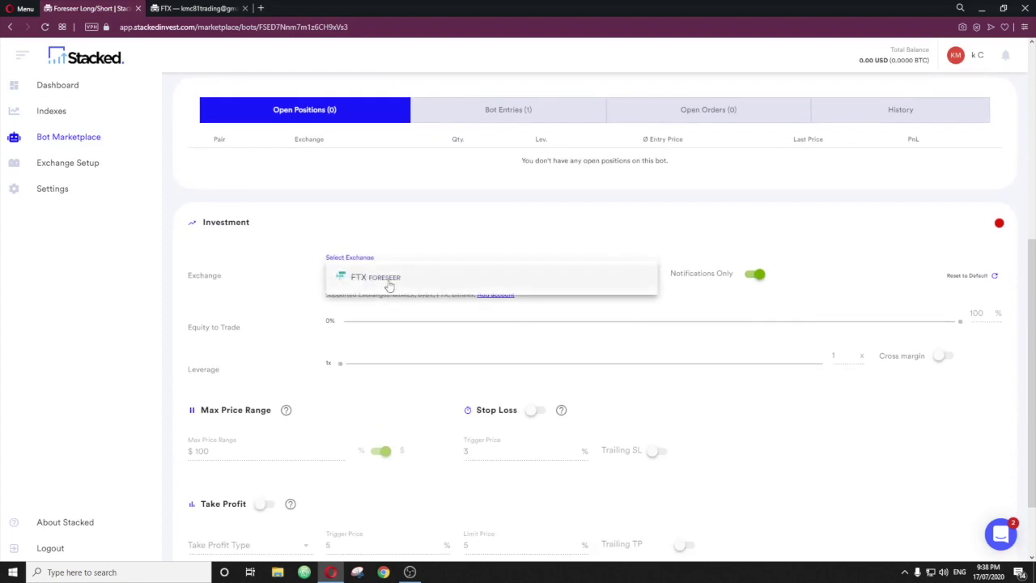
click(388, 283)
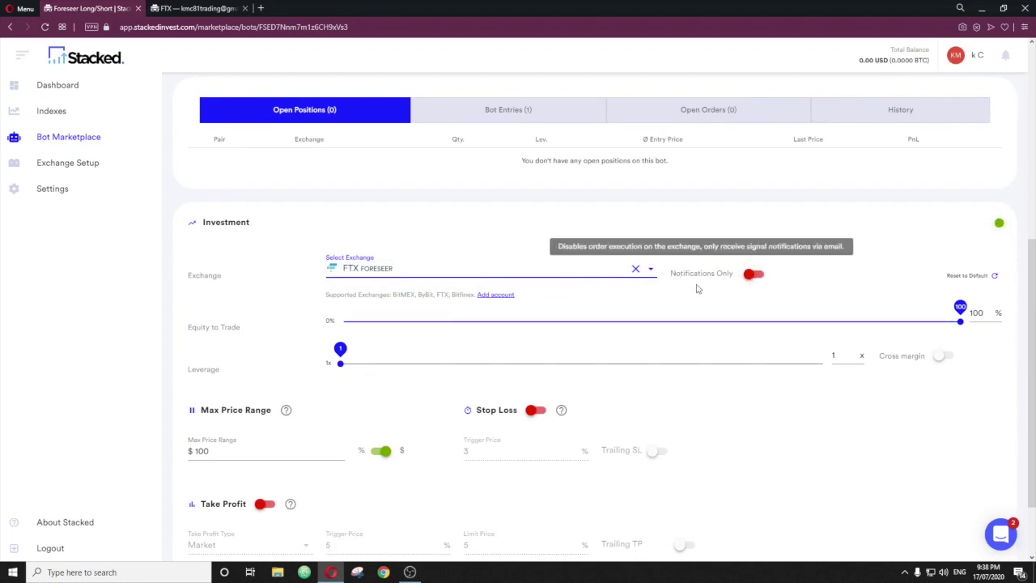
click(749, 276)
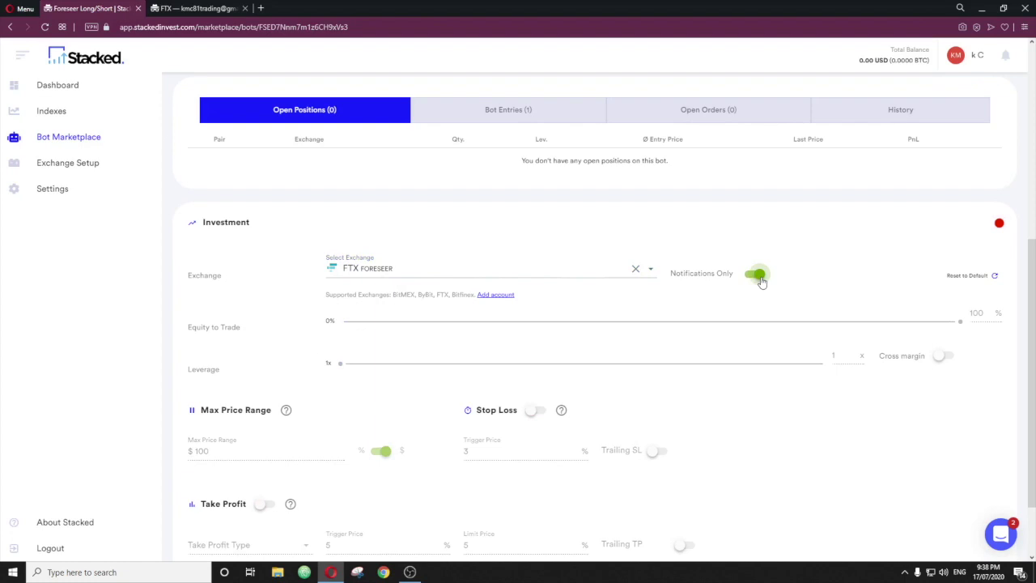
click(758, 276)
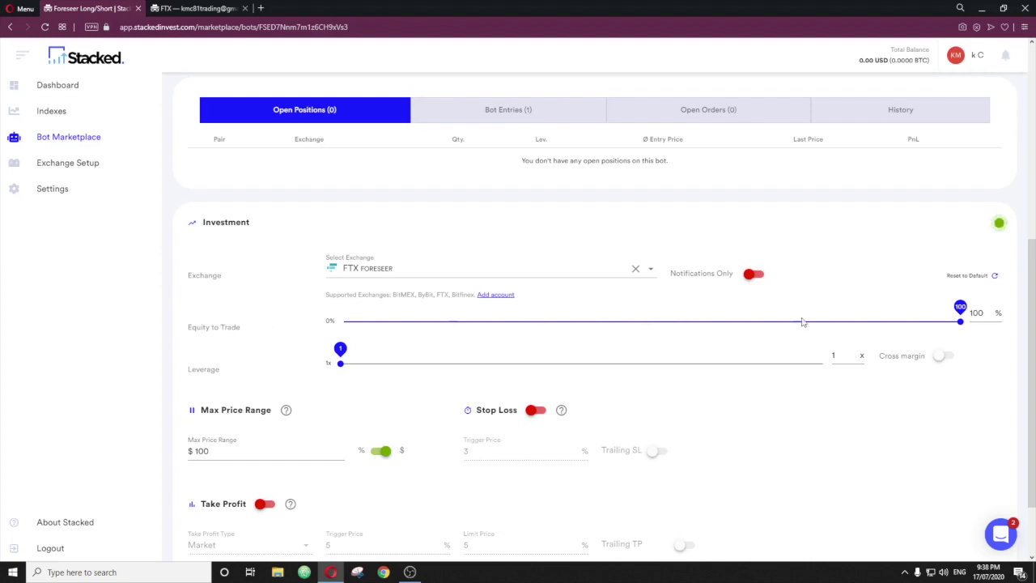
- Keep 100% equity and 1x leverage, with the max price range left in dollars
click(961, 322)
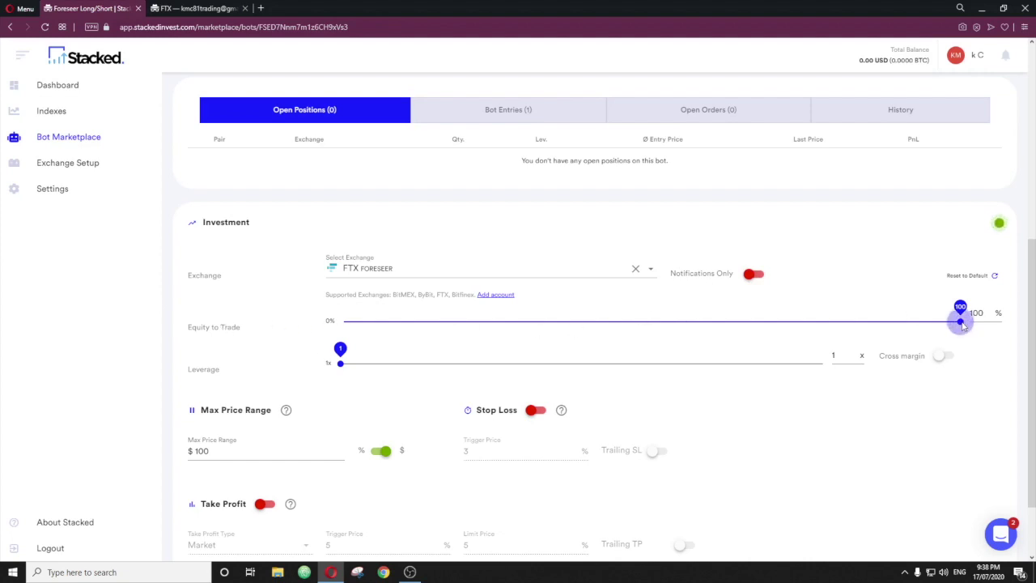
scroll(979, 353, down, 2)
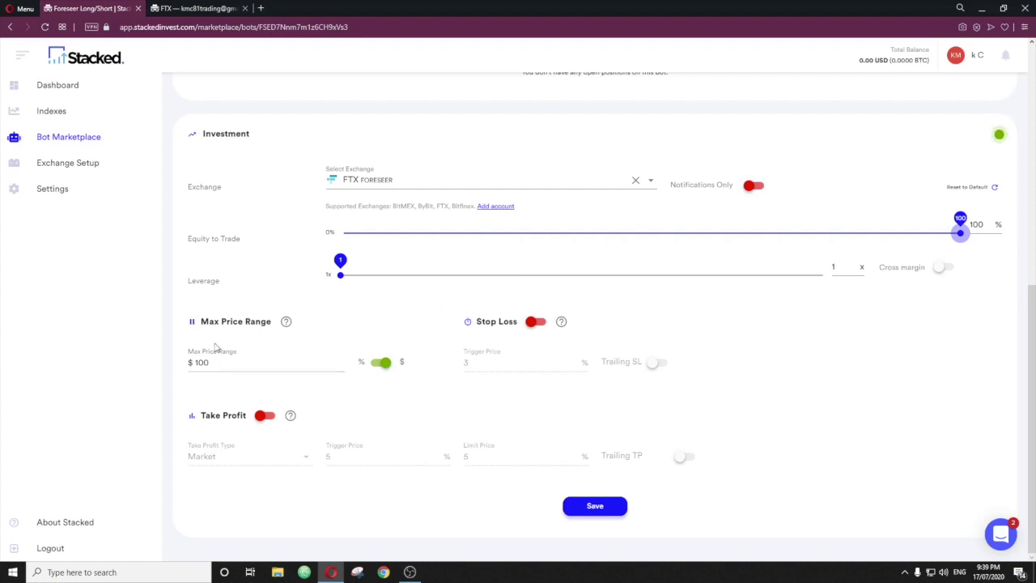
click(380, 364)
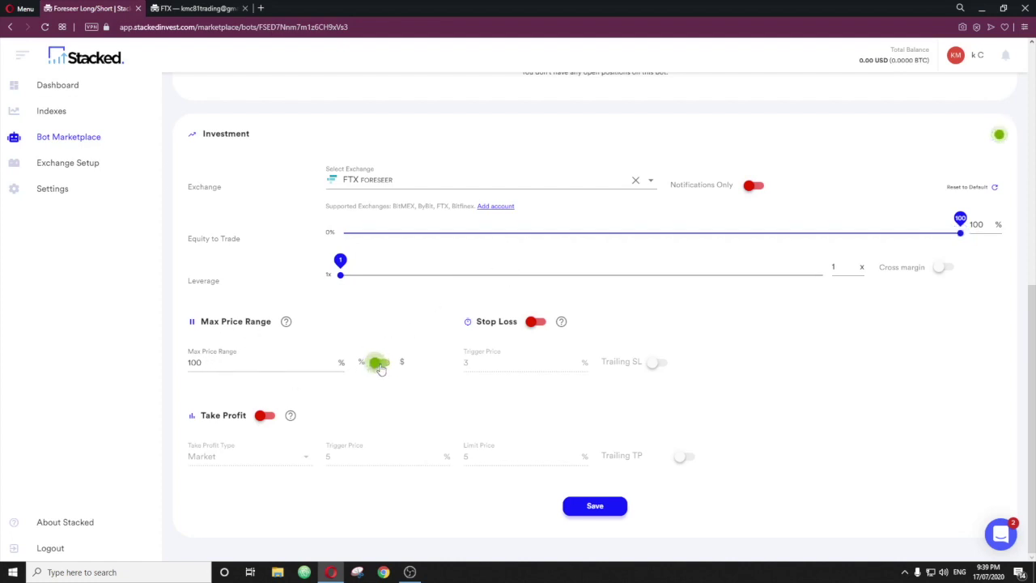
click(380, 365)
scroll(246, 370, up, 2)
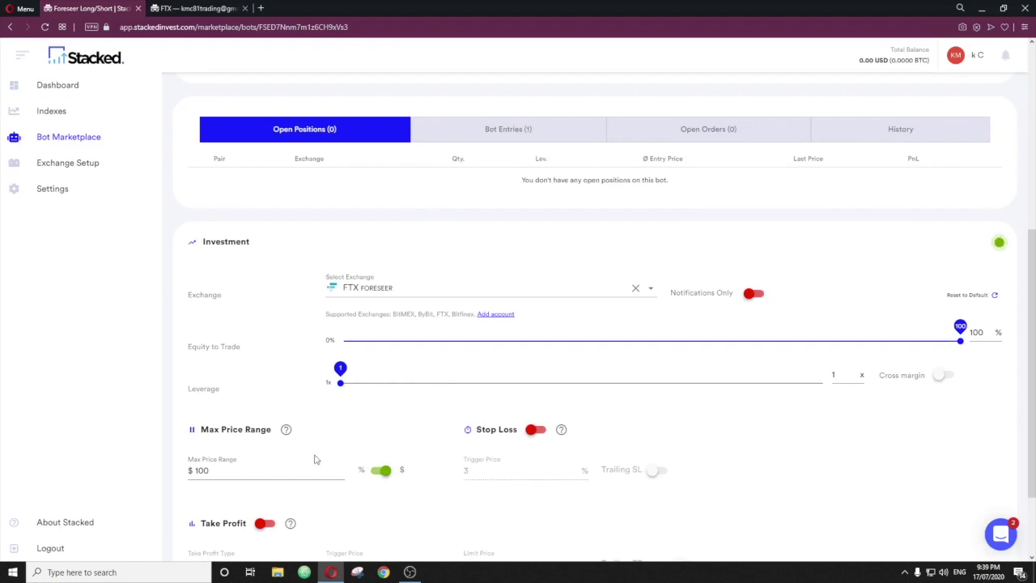
- Check the bot's Open Orders, History and Bot Entries, including the ETH/USD long entry
scroll(459, 432, up, 1)
scroll(459, 432, up, 3)
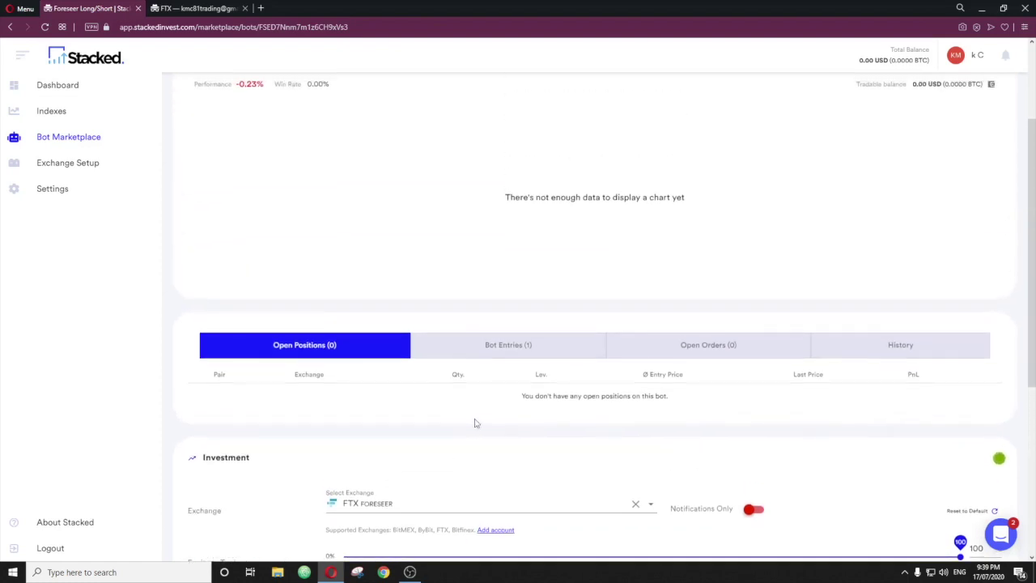
click(743, 350)
click(881, 351)
scroll(624, 356, down, 1)
scroll(501, 319, up, 1)
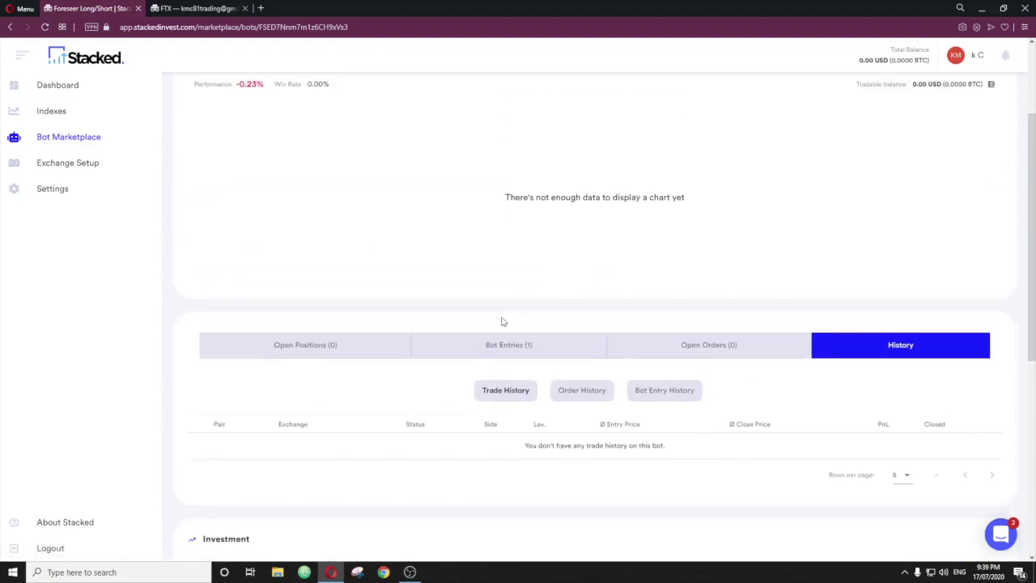
click(492, 349)
scroll(651, 338, down, 2)
scroll(651, 337, down, 3)
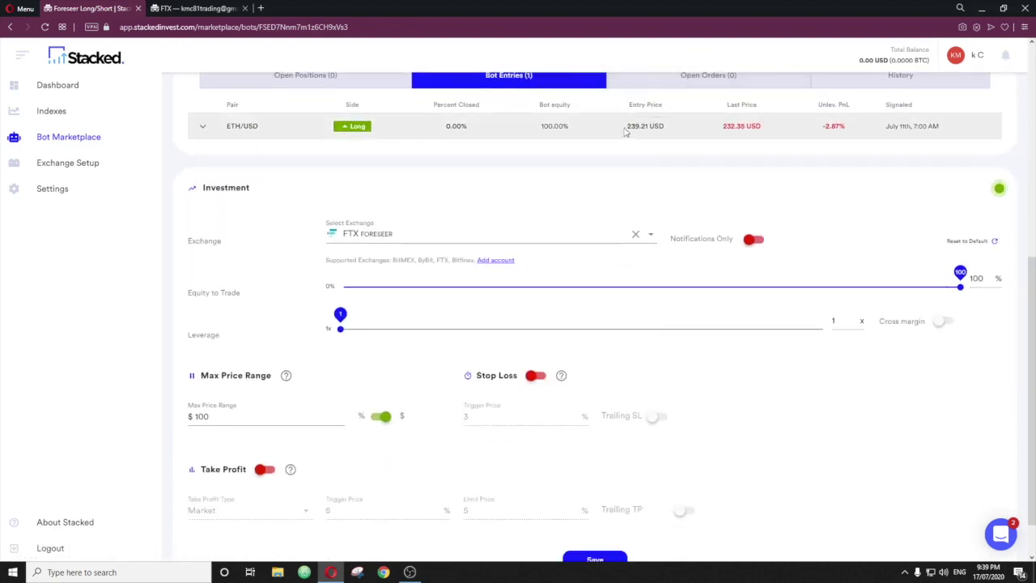
drag(624, 128, 673, 134)
click(675, 134)
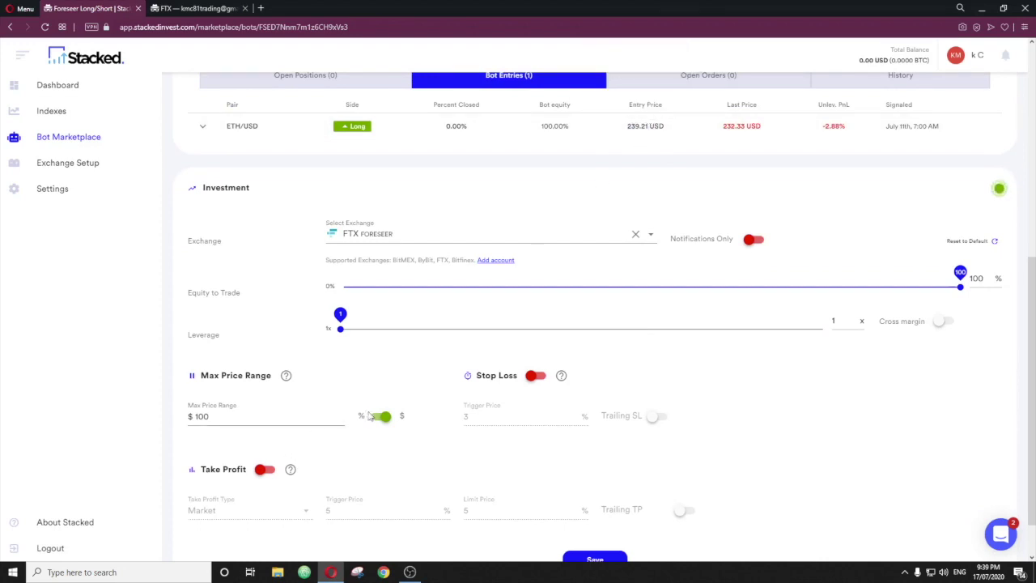
- Re-enter the max price range as 100 with the $ unit selected
click(264, 415)
key(BackSpace)
key(BackSpace)
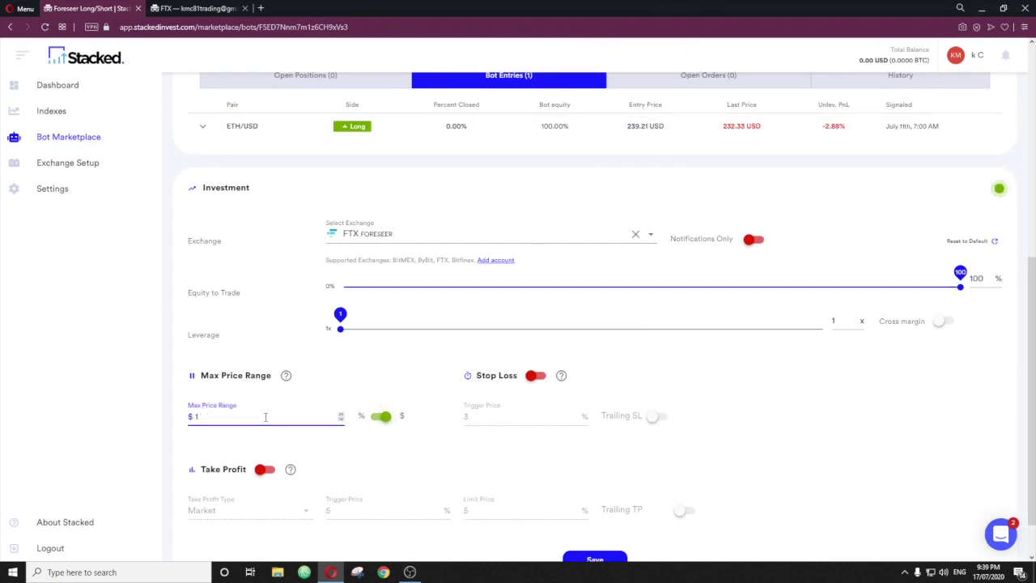
click(284, 443)
click(215, 415)
mouse_move(658, 130)
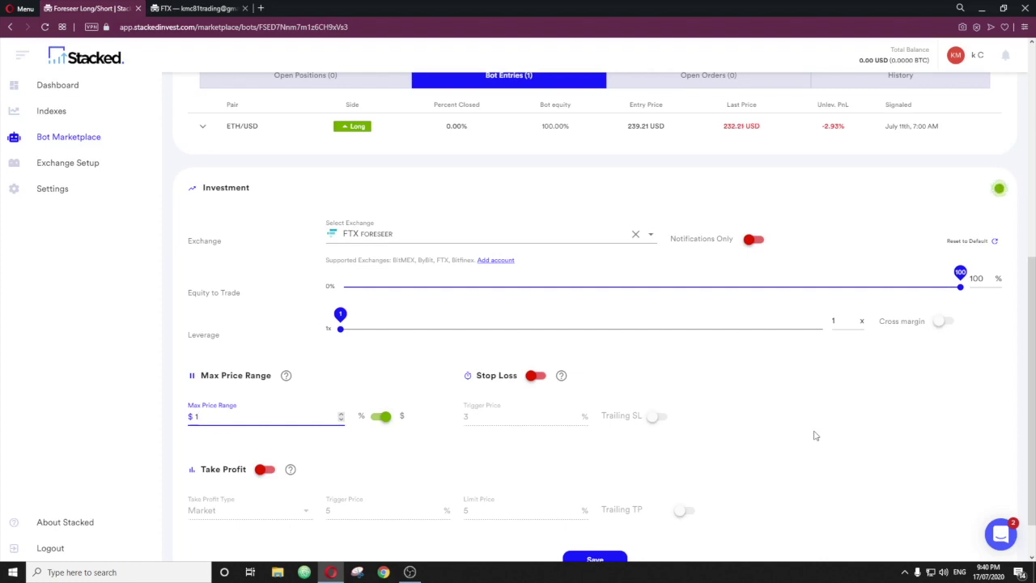
click(383, 416)
click(331, 416)
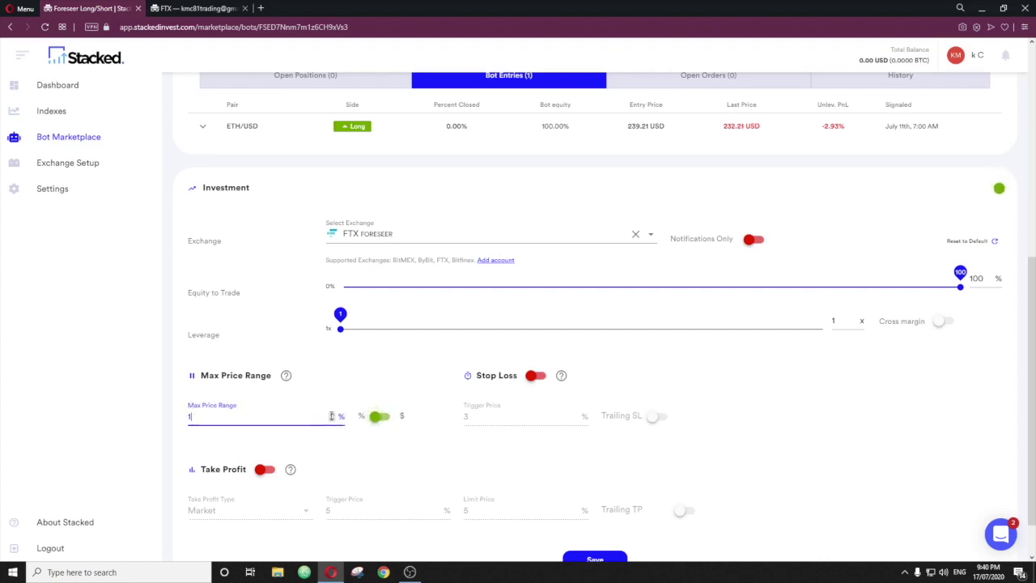
click(380, 416)
click(244, 417)
text(00)
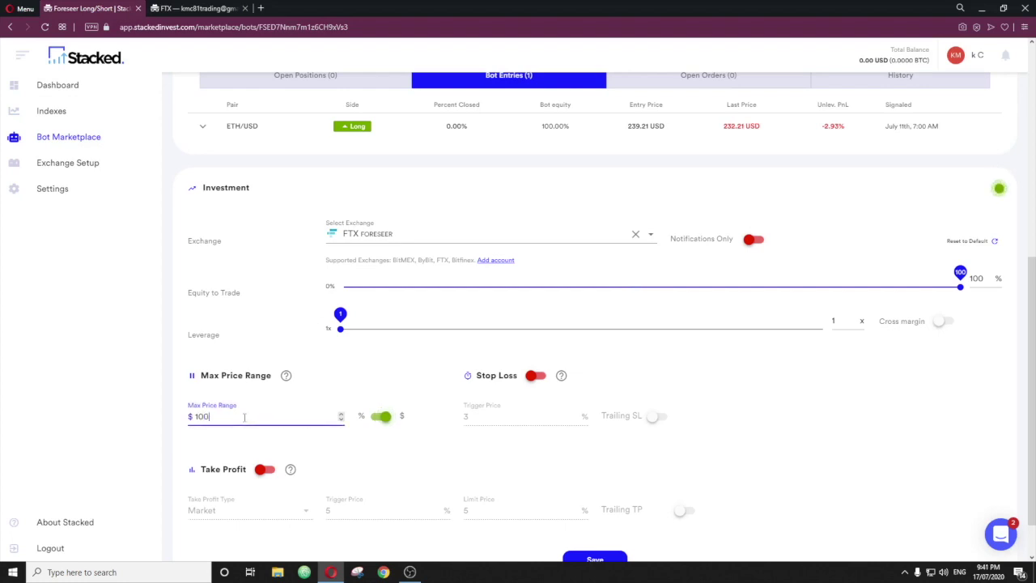
click(262, 441)
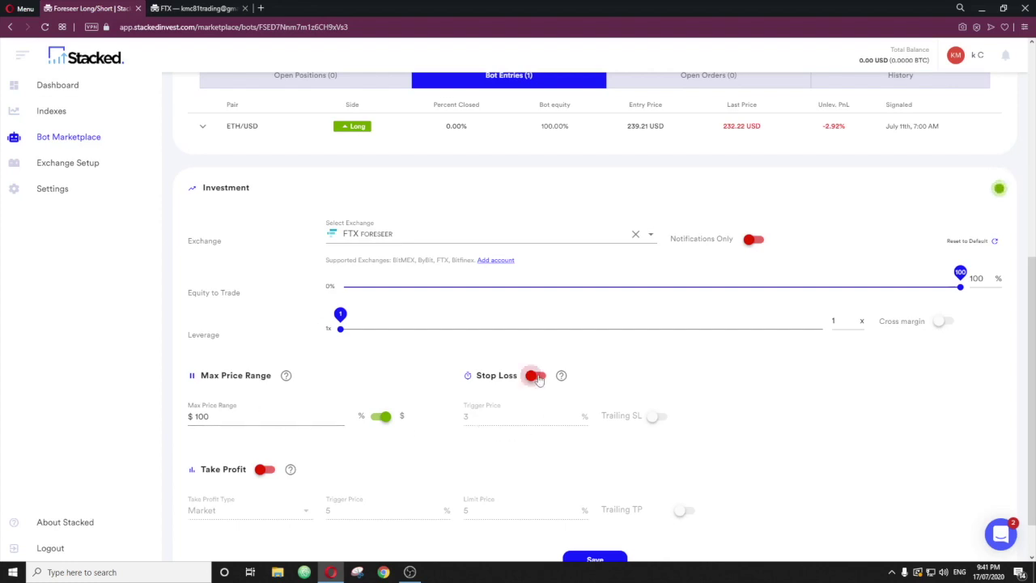
scroll(537, 377, down, 1)
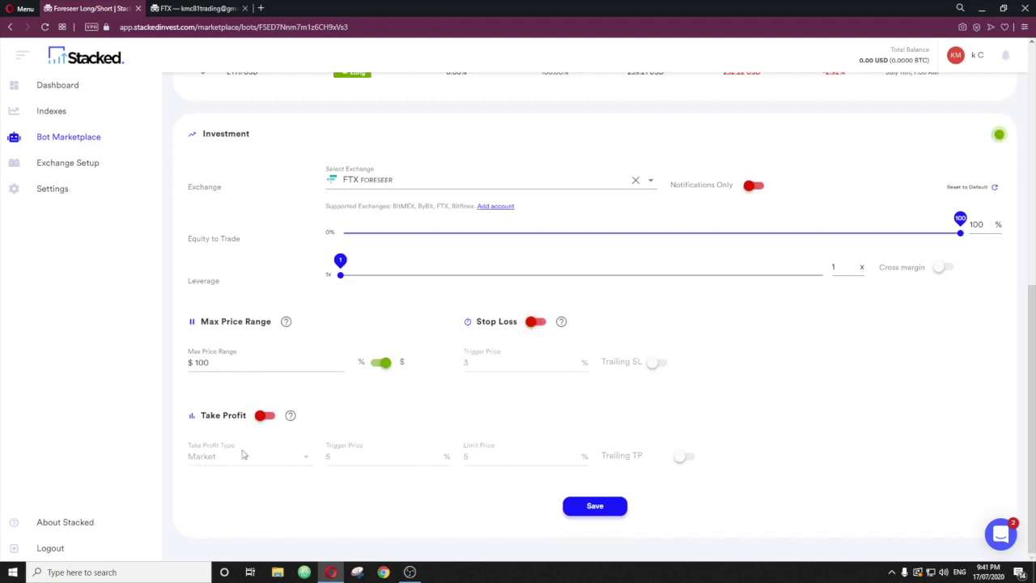
mouse_move(667, 458)
scroll(514, 372, up, 1)
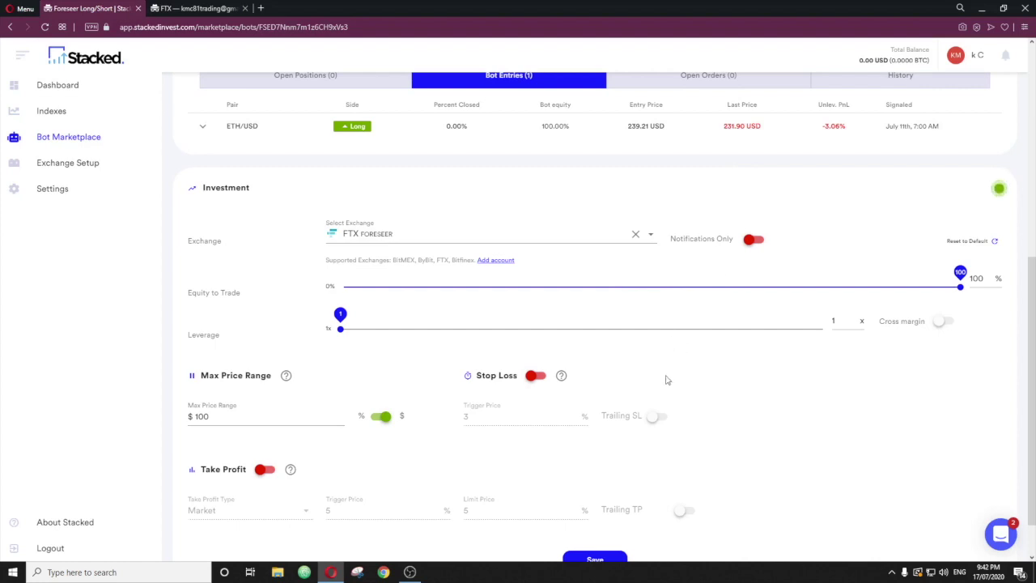
scroll(679, 379, down, 1)
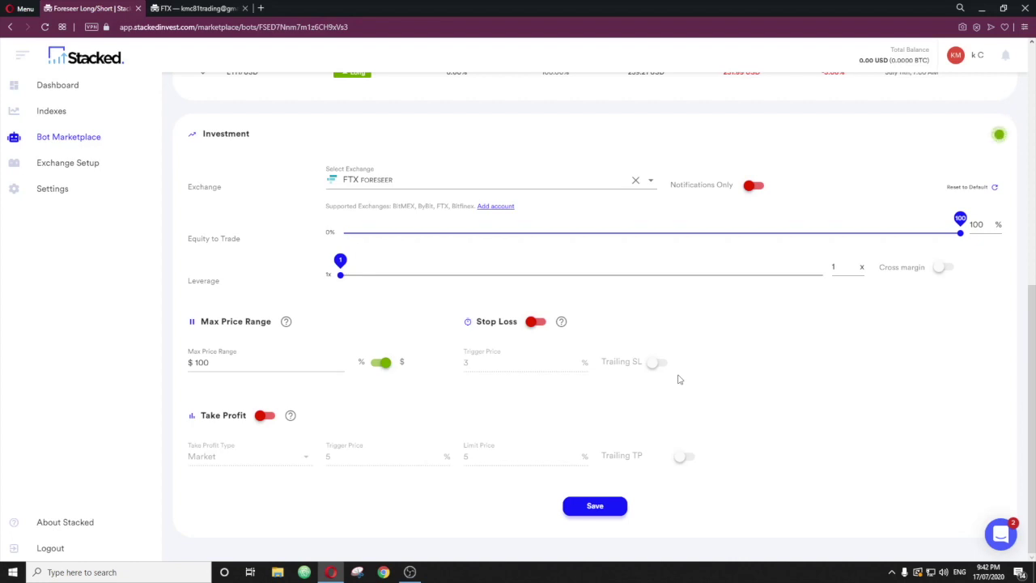
scroll(365, 387, up, 1)
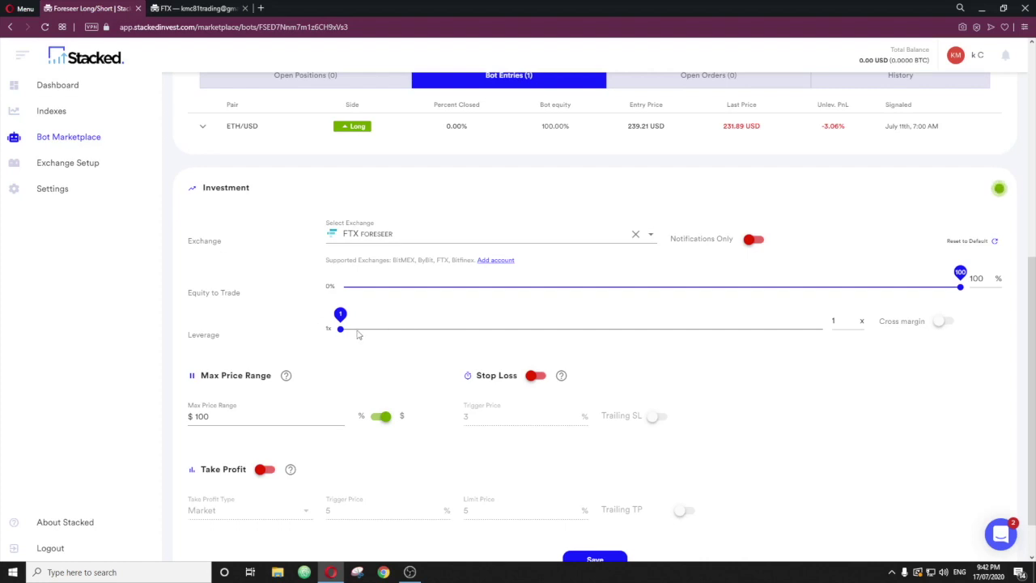
drag(341, 333, 385, 336)
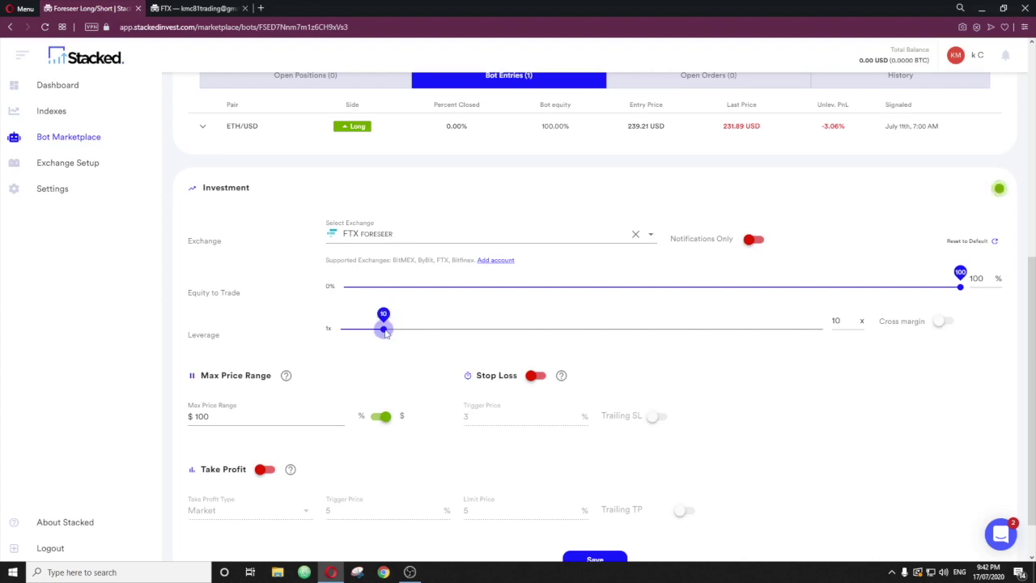
mouse_move(836, 127)
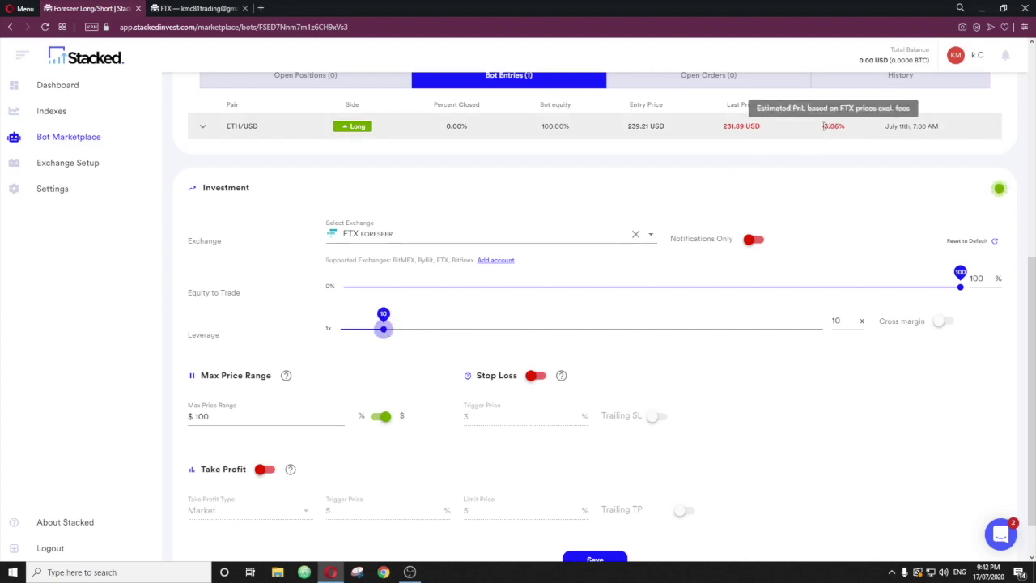
drag(823, 126, 845, 130)
click(849, 134)
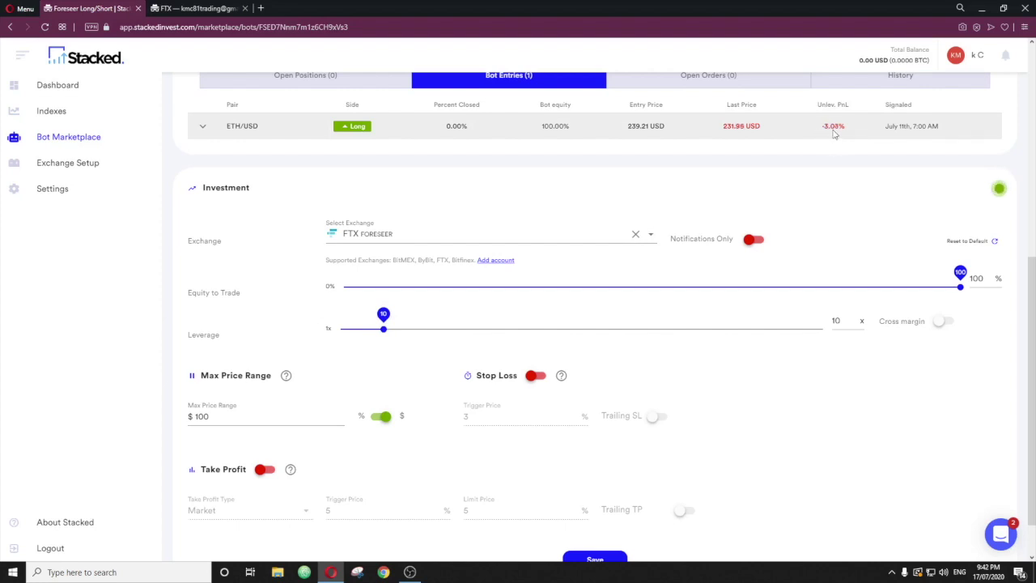
drag(383, 329, 324, 328)
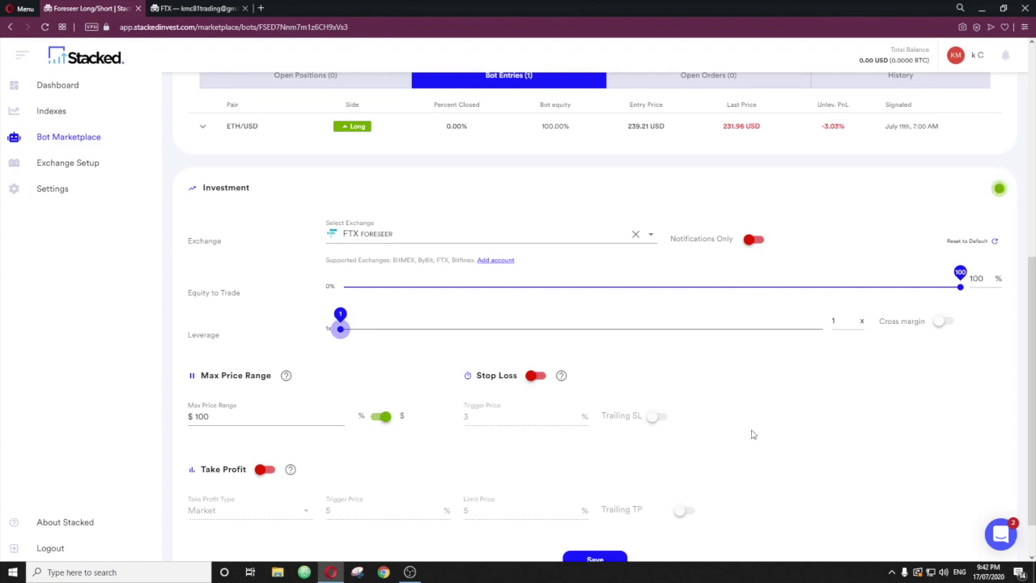
scroll(656, 418, up, 1)
- Save the Foreseer Long/Short investment configuration and return to the dashboard
scroll(656, 419, up, 1)
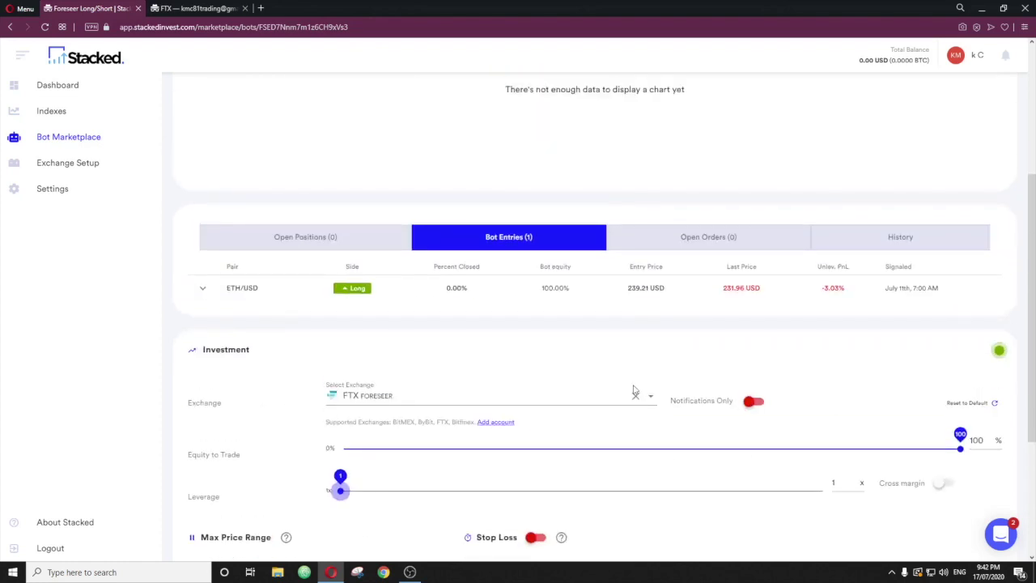
scroll(657, 418, down, 1)
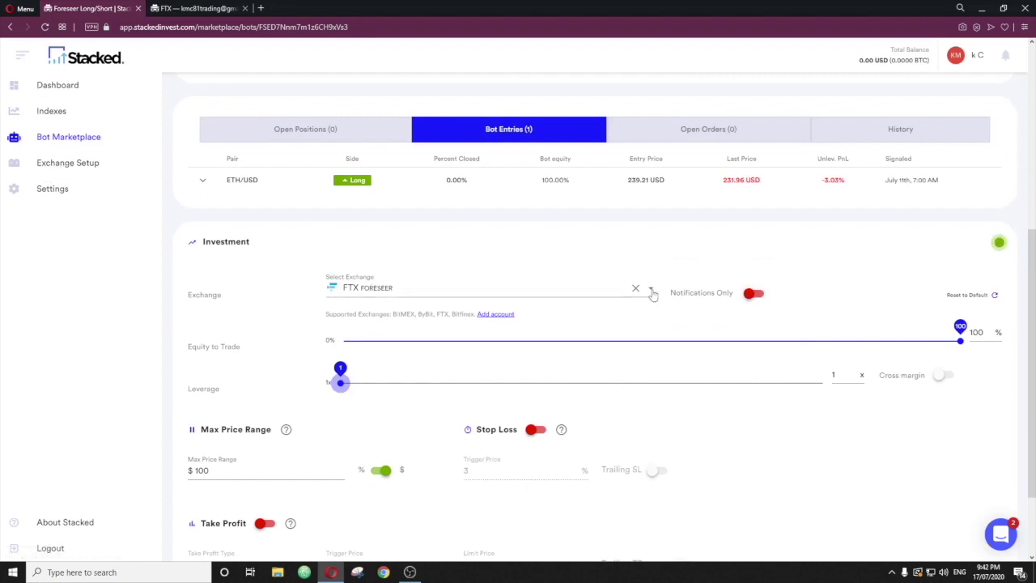
scroll(615, 420, down, 1)
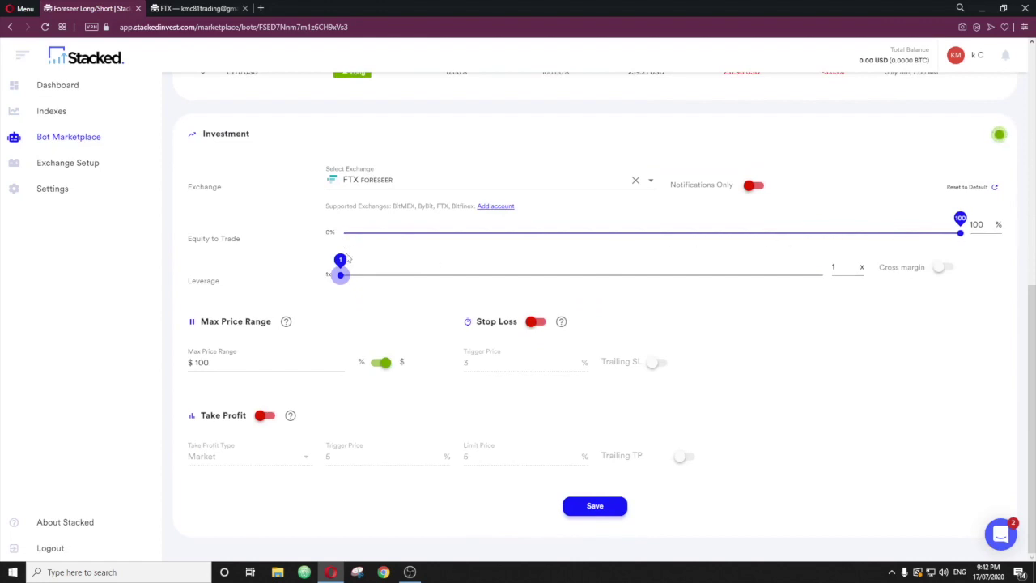
click(336, 314)
click(595, 508)
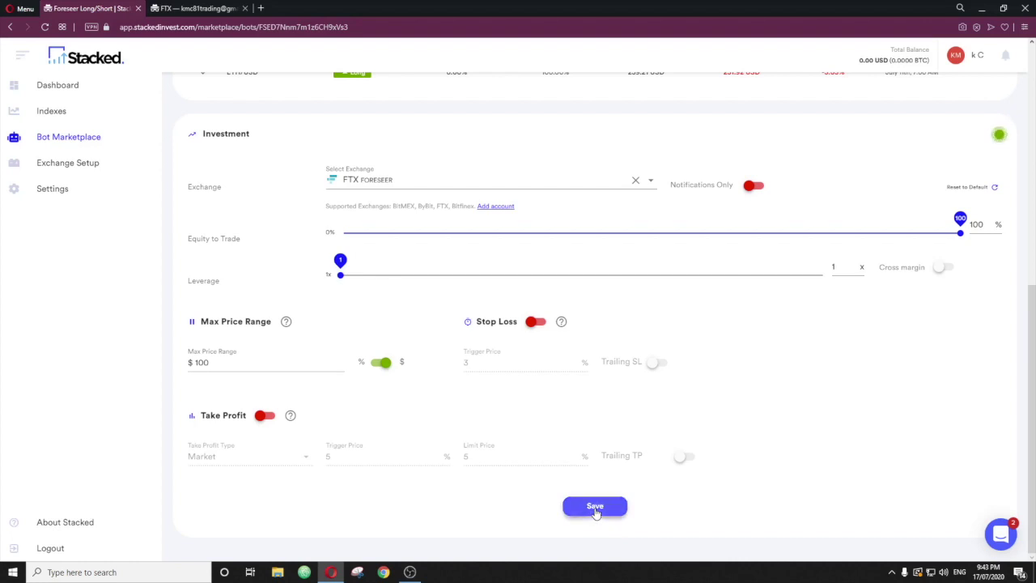
click(67, 89)
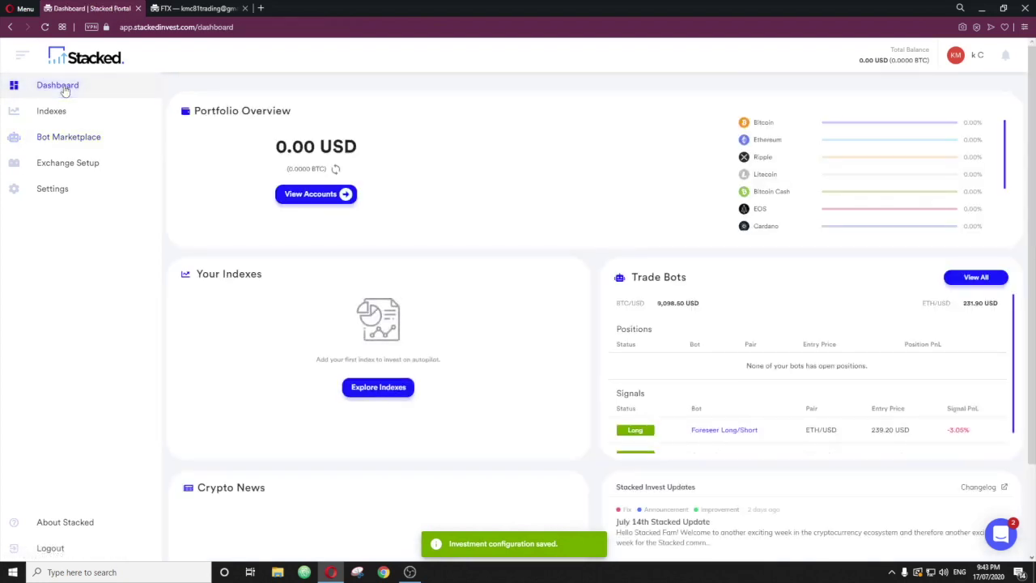
- Open the Bot Marketplace to see the subscribed Foreseer Long/Short and Cryptofy Foreseer bots
click(61, 142)
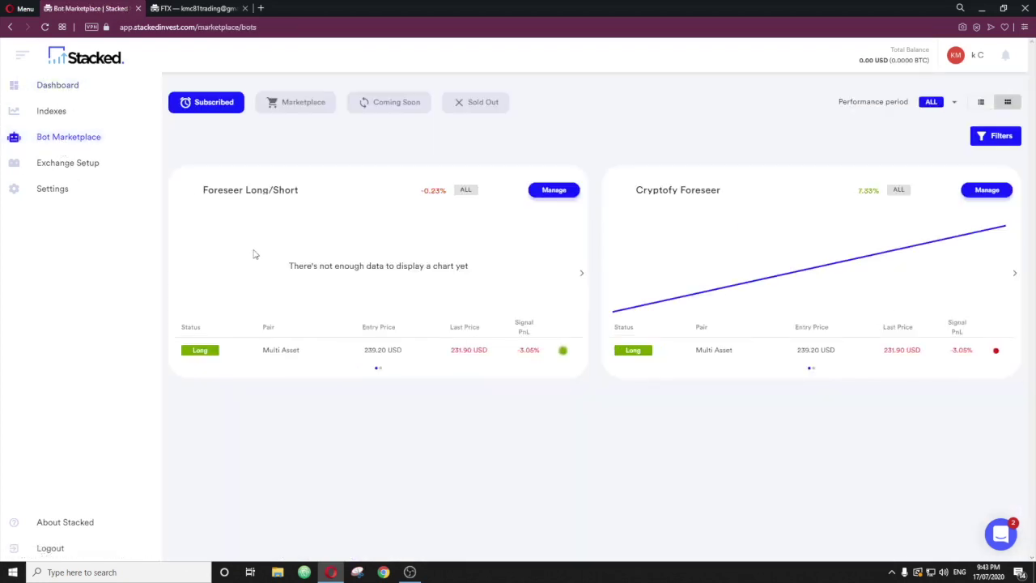
mouse_move(562, 354)
- Review the Notification Settings checkboxes, then go back to the dashboard's ETH/USD signals
click(52, 189)
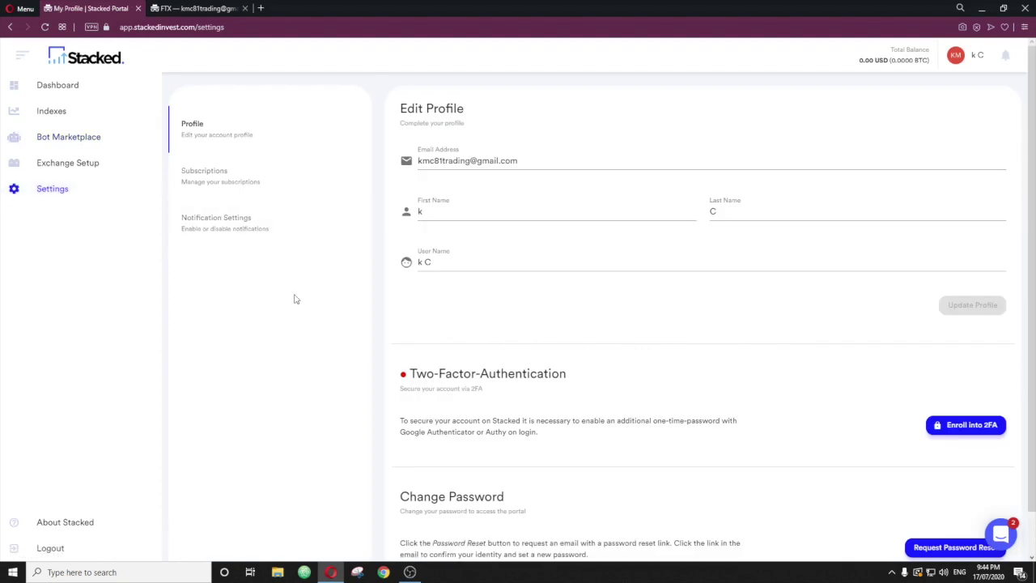
scroll(289, 264, down, 1)
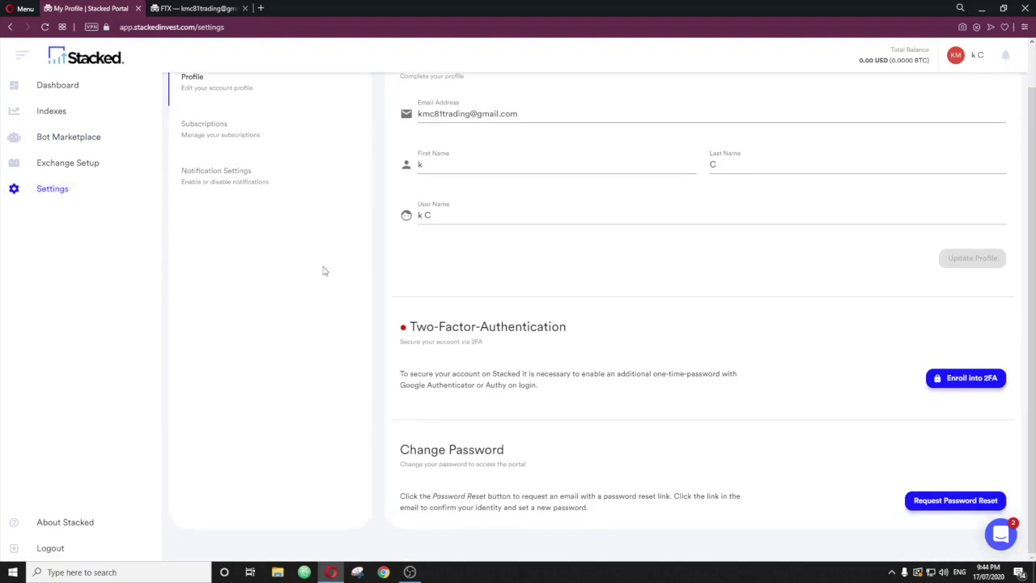
click(231, 180)
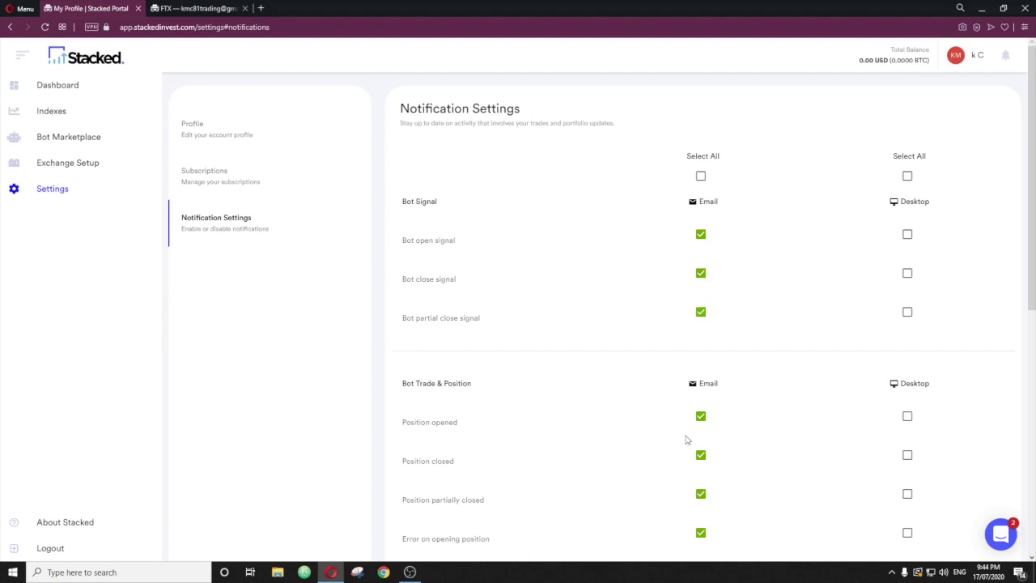
scroll(546, 448, down, 6)
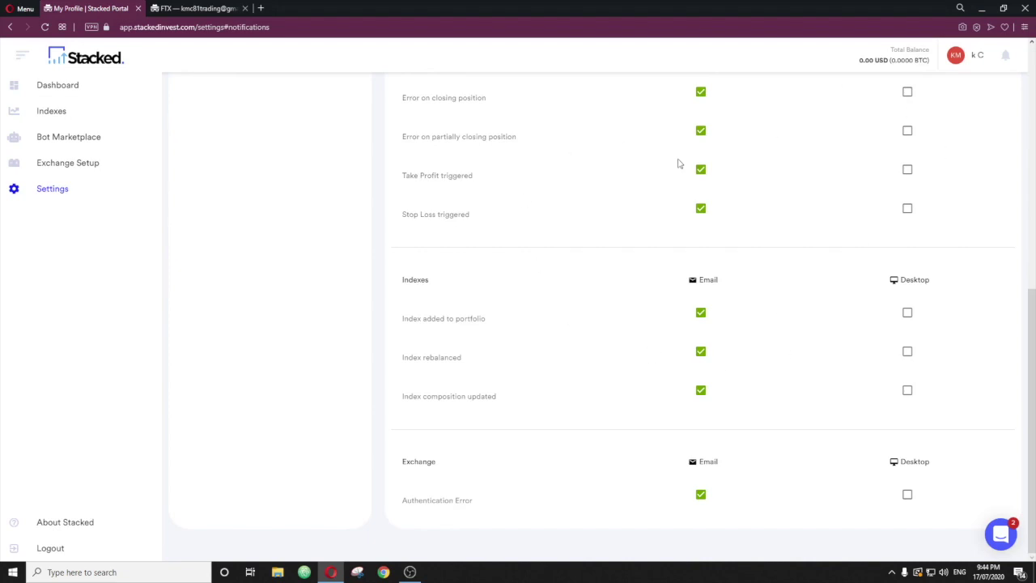
scroll(792, 428, up, 7)
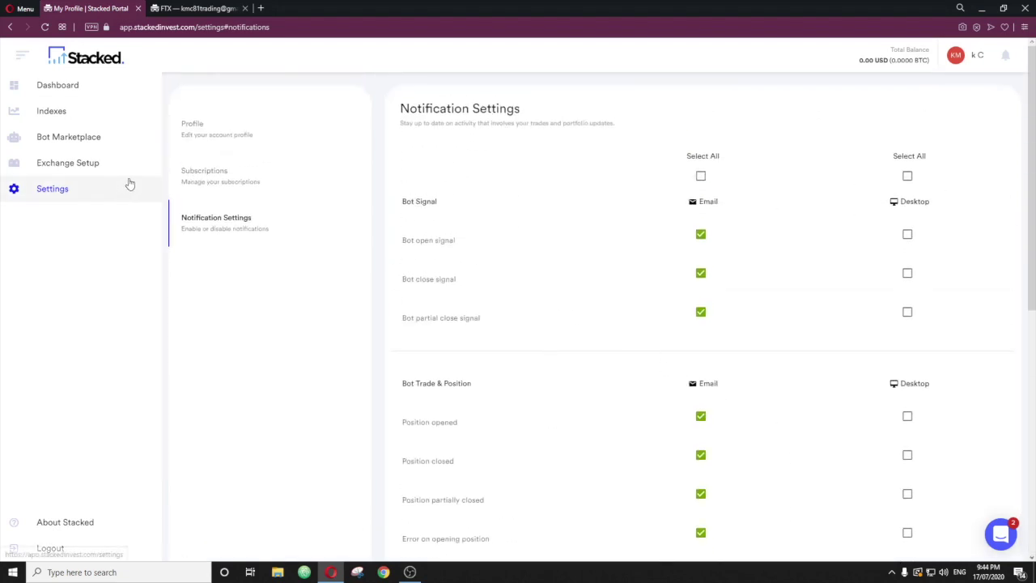
click(65, 85)
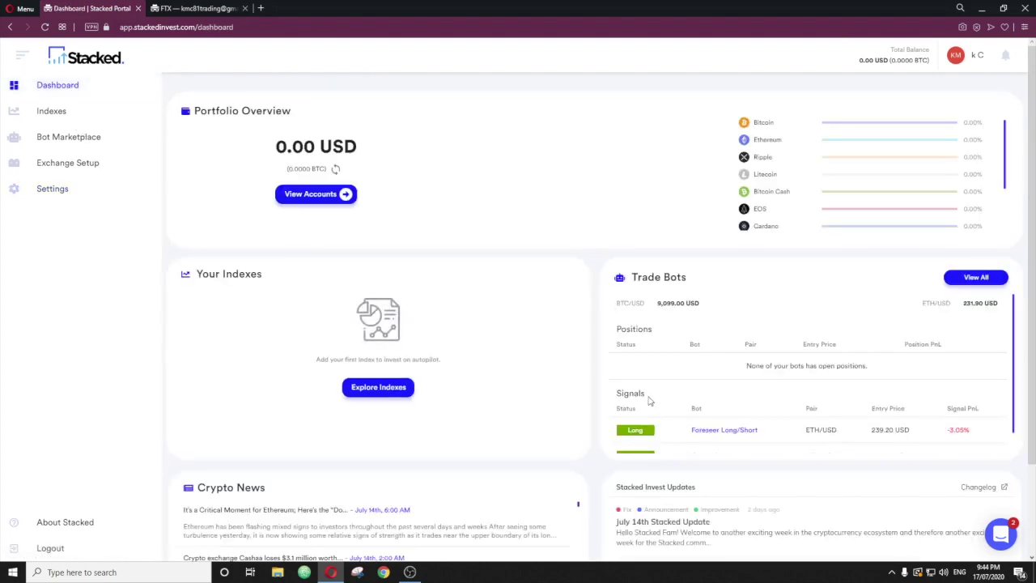
scroll(649, 400, down, 1)
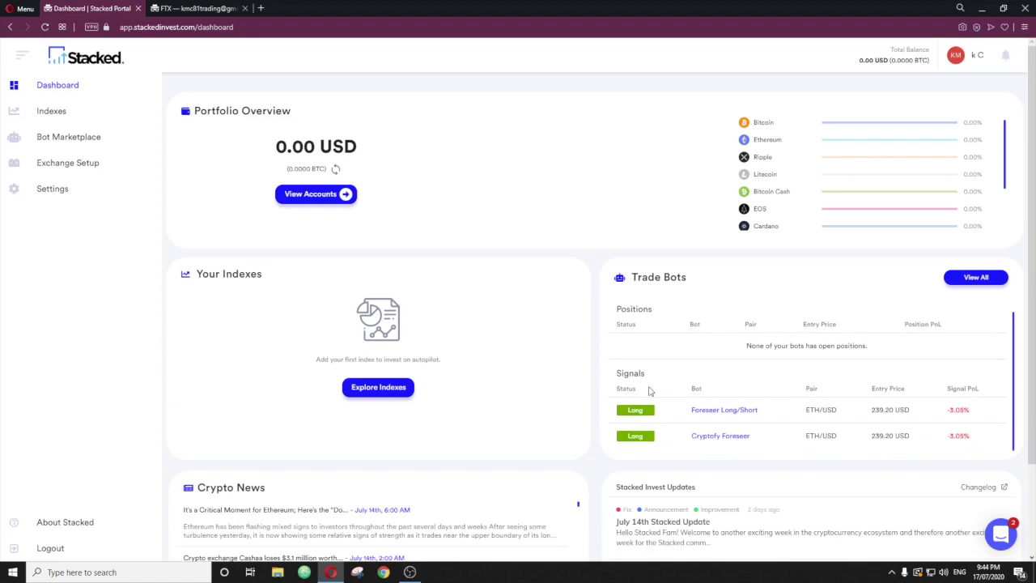